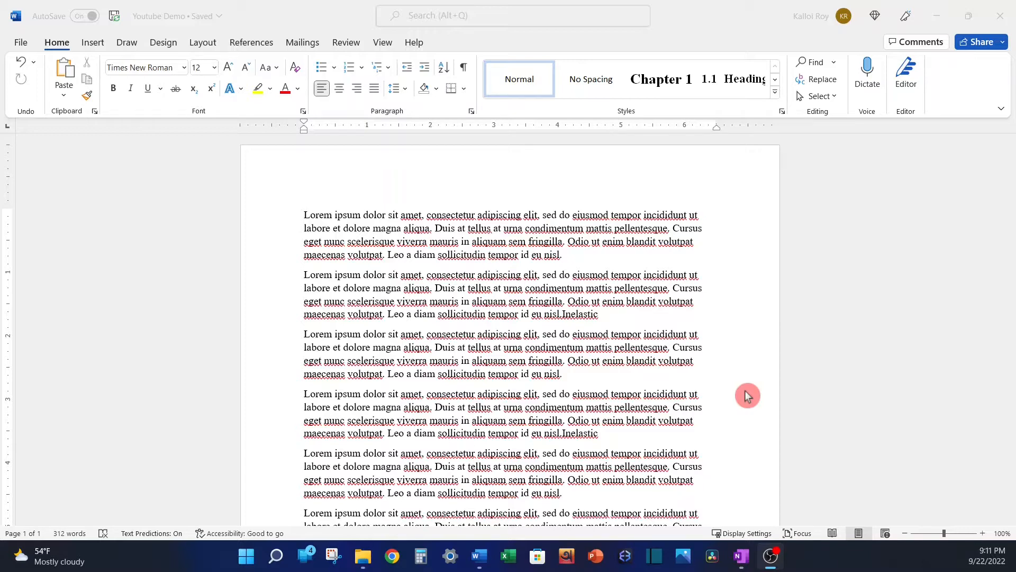
Insert a new line above the first paragraph with the heading text "Introduction".
{"action": "left_click", "coordinate": [305, 215]}
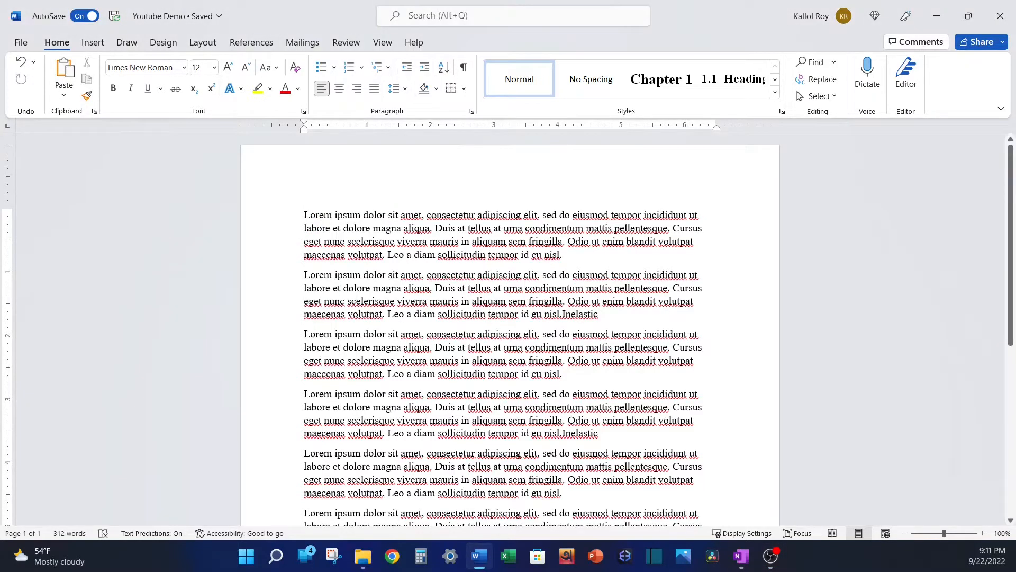
{"action": "key", "text": "Return"}
{"action": "type", "text": "I"}
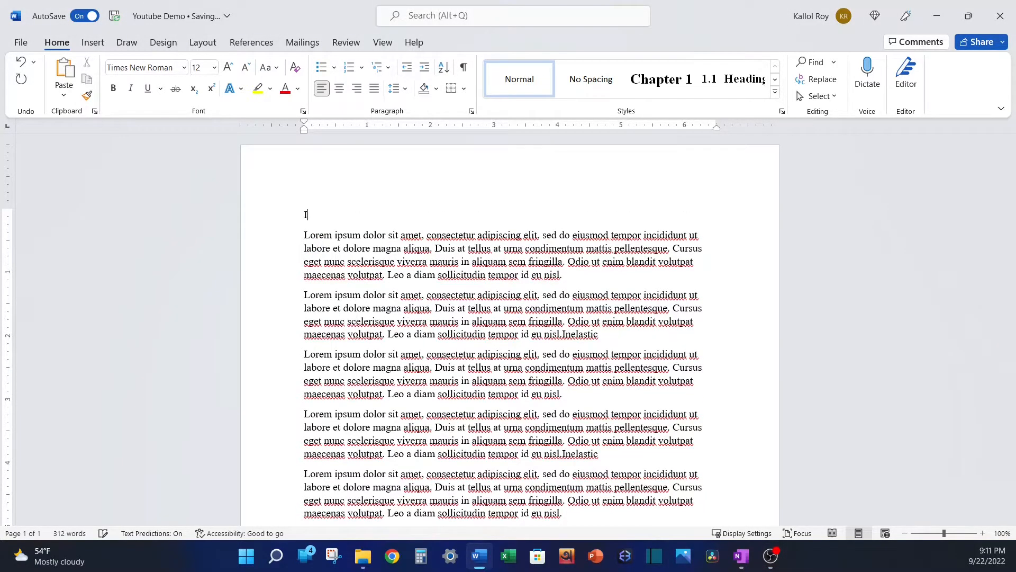
{"action": "type", "text": "ntroduction"}
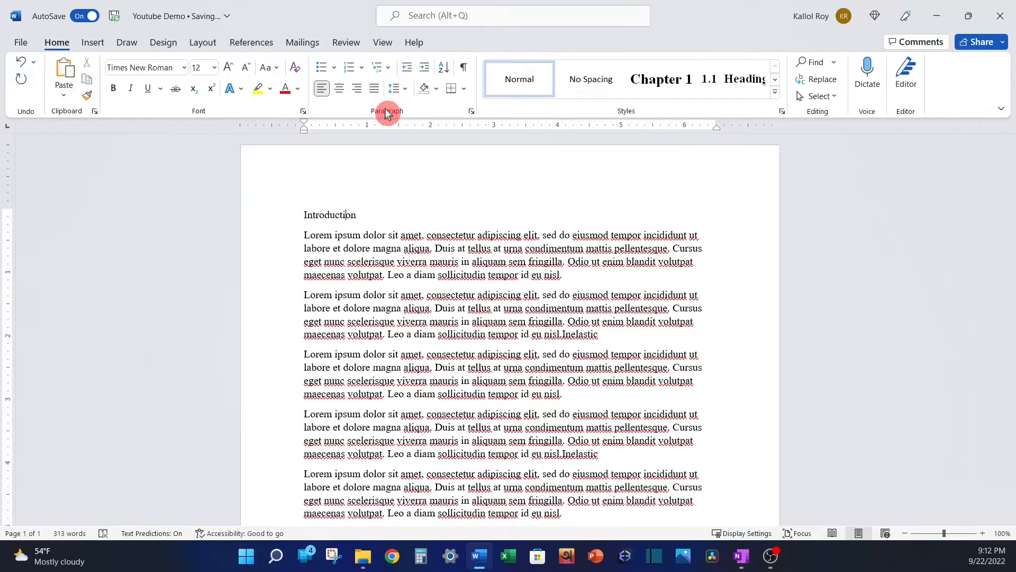
Apply the "1 Heading 1, 1.1 Heading 2, 1.1.1 Heading 3" multilevel list from the library to the Introduction line.
{"action": "left_click", "coordinate": [383, 74]}
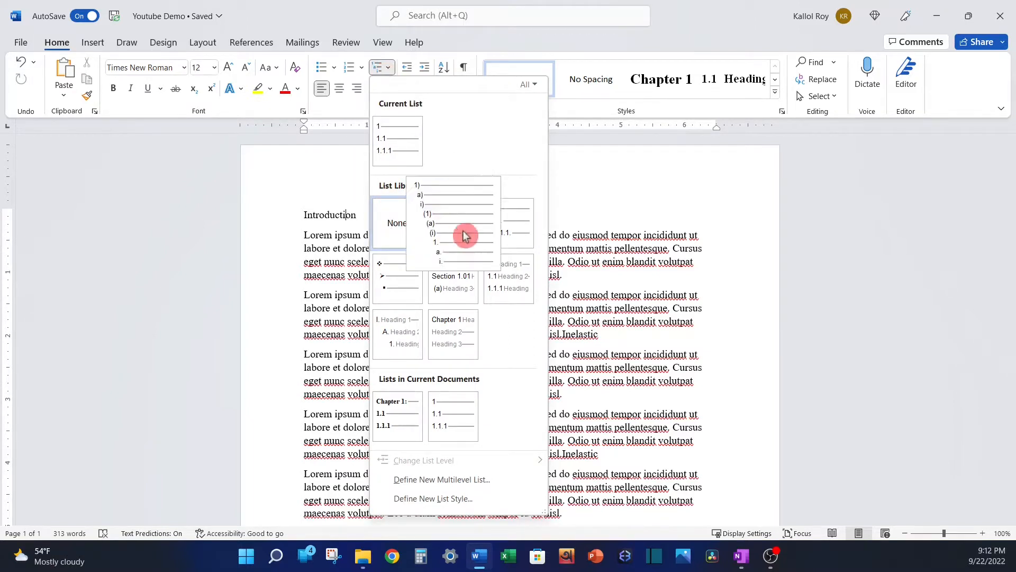
{"action": "mouse_move", "coordinate": [513, 240]}
{"action": "mouse_move", "coordinate": [517, 284]}
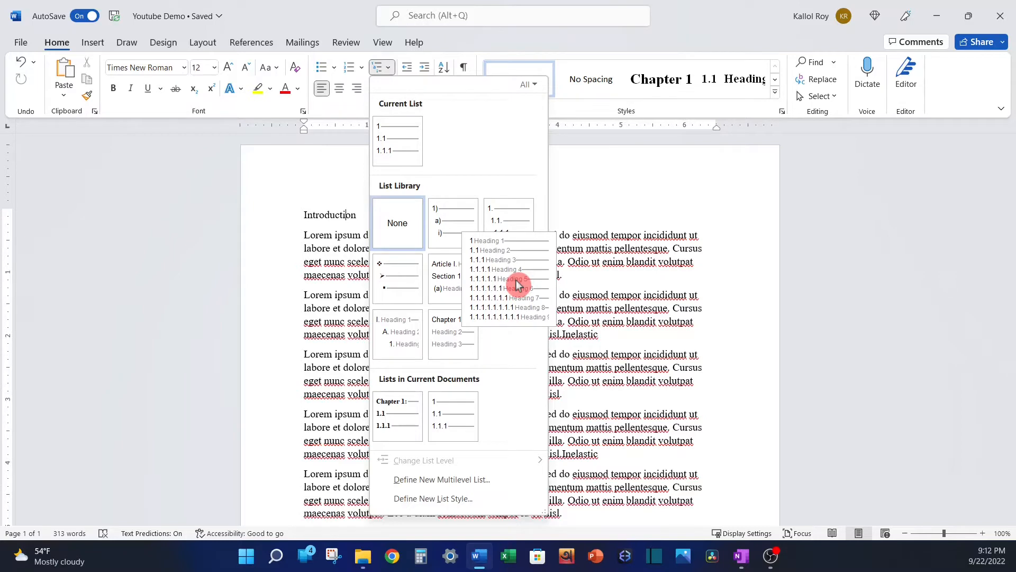
{"action": "left_click", "coordinate": [517, 285]}
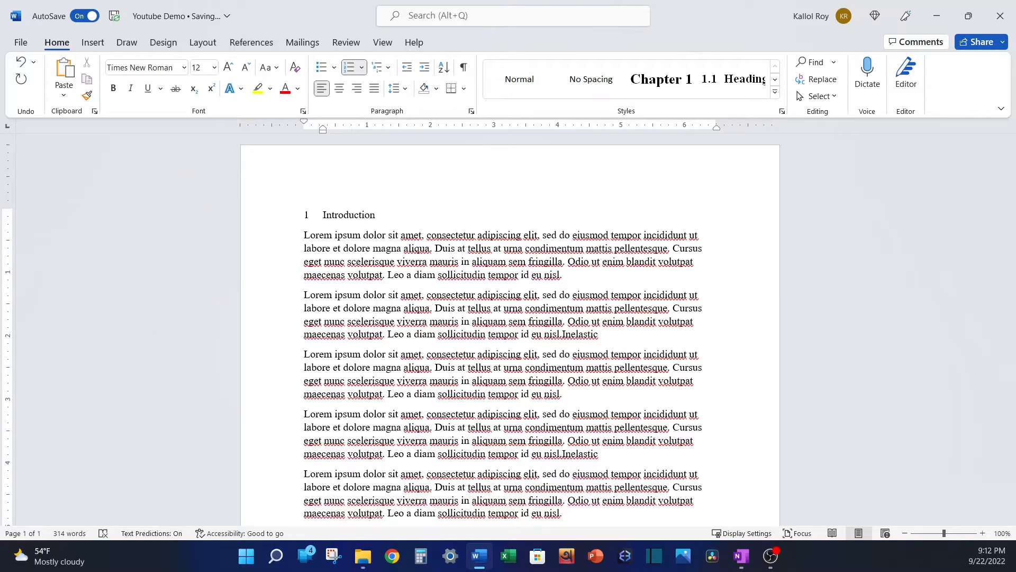
Define a new multilevel list with the level 1 number formatted as "Chapter 1:" and followed by a space.
{"action": "left_click", "coordinate": [385, 74]}
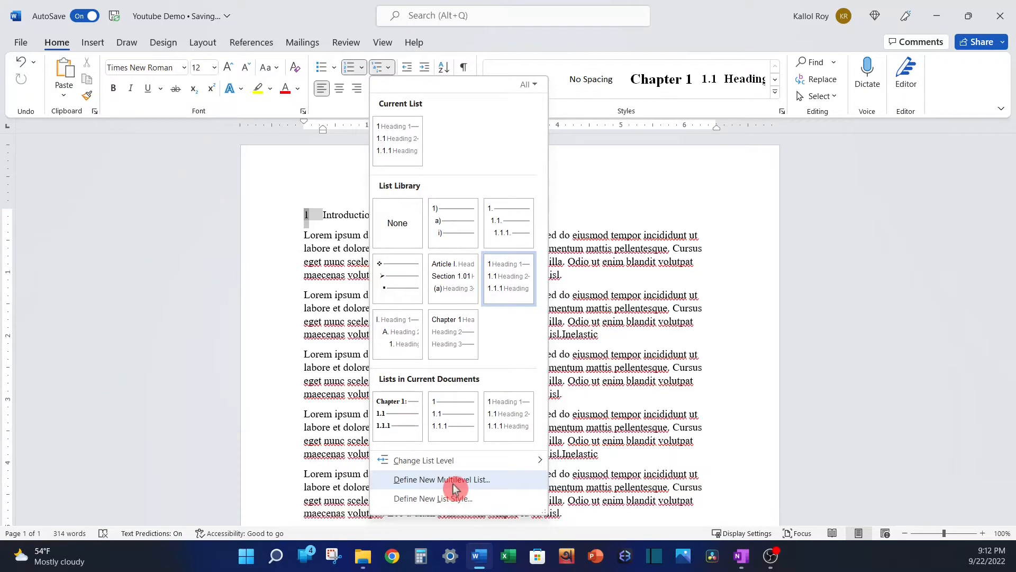
{"action": "left_click", "coordinate": [454, 481]}
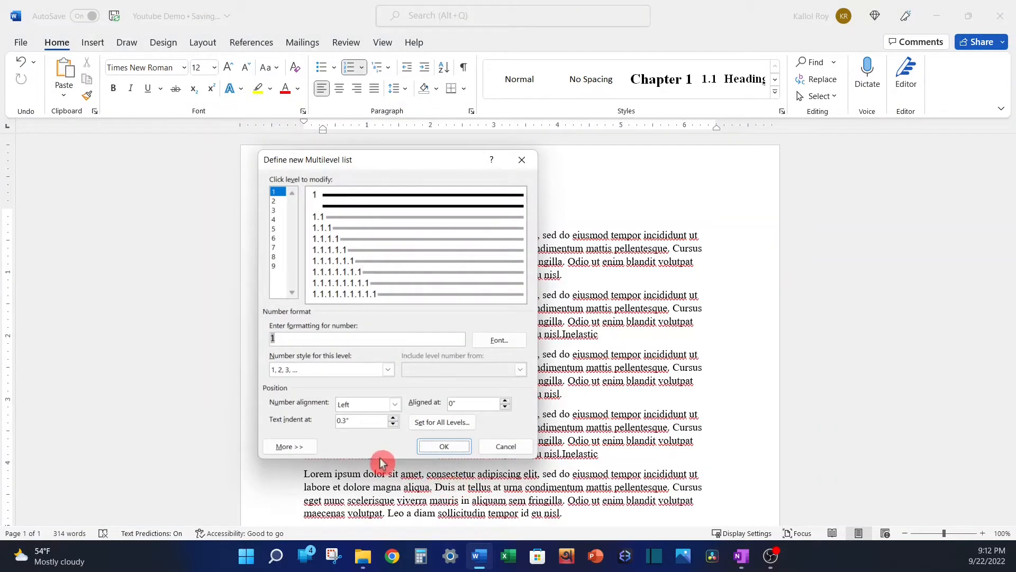
{"action": "left_click", "coordinate": [303, 449]}
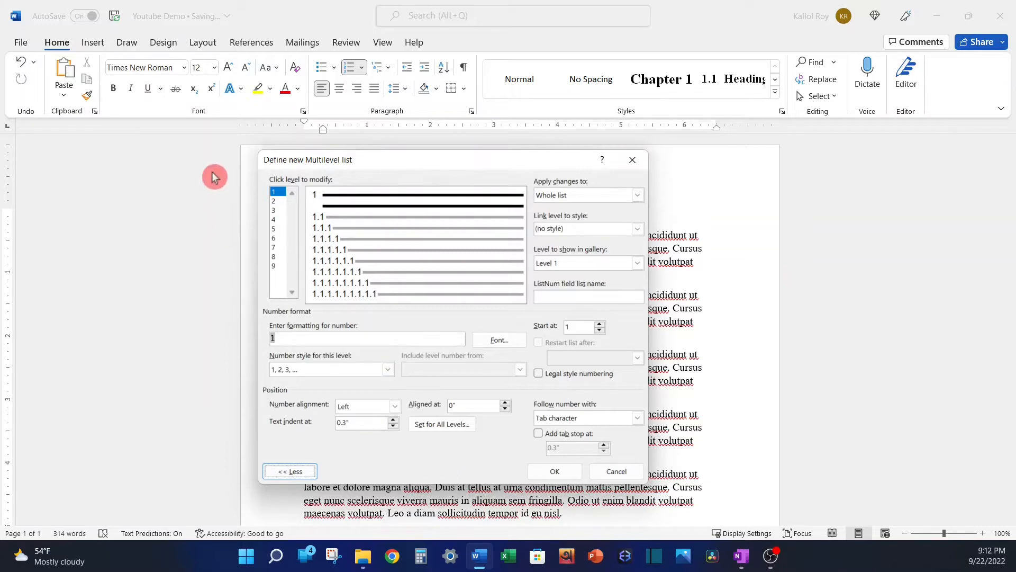
{"action": "left_click", "coordinate": [276, 201]}
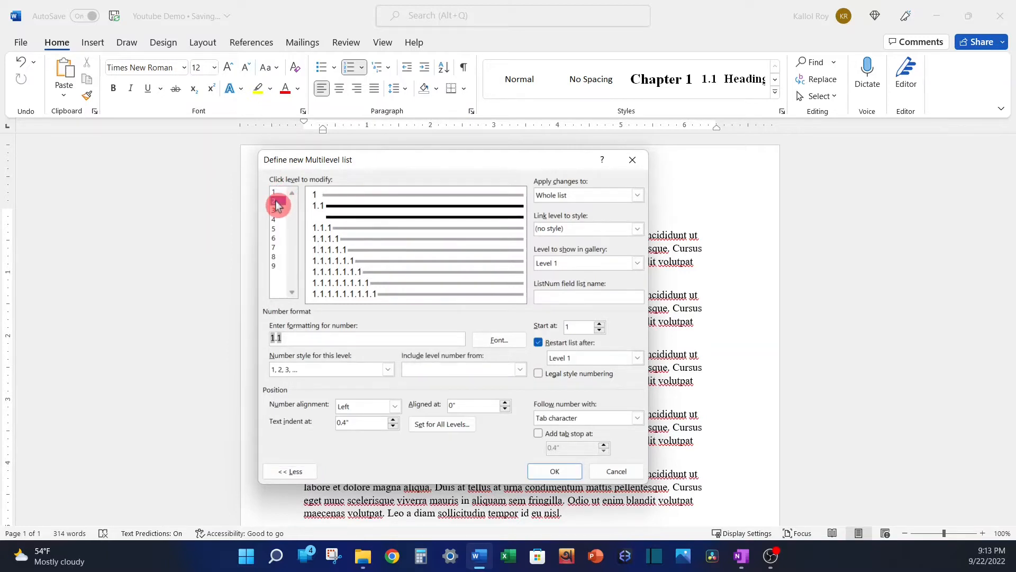
{"action": "left_click", "coordinate": [277, 211]}
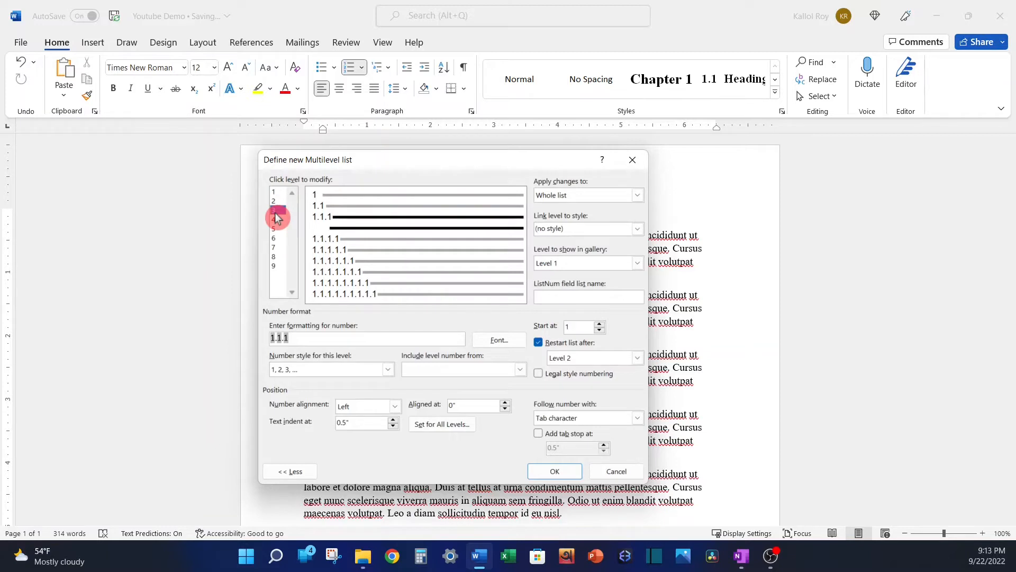
{"action": "left_click", "coordinate": [277, 192]}
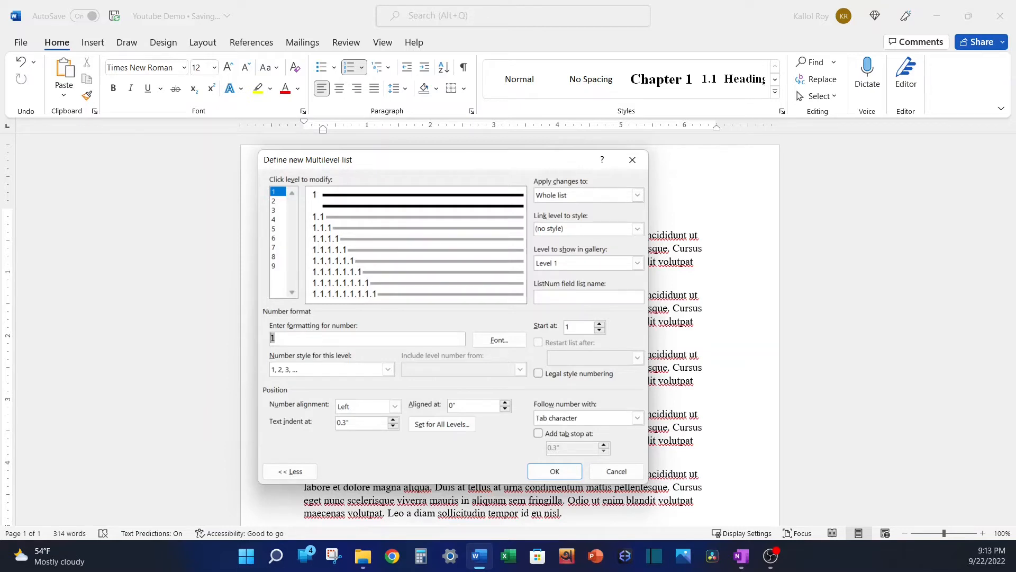
{"action": "type", "text": "Chapter 1:"}
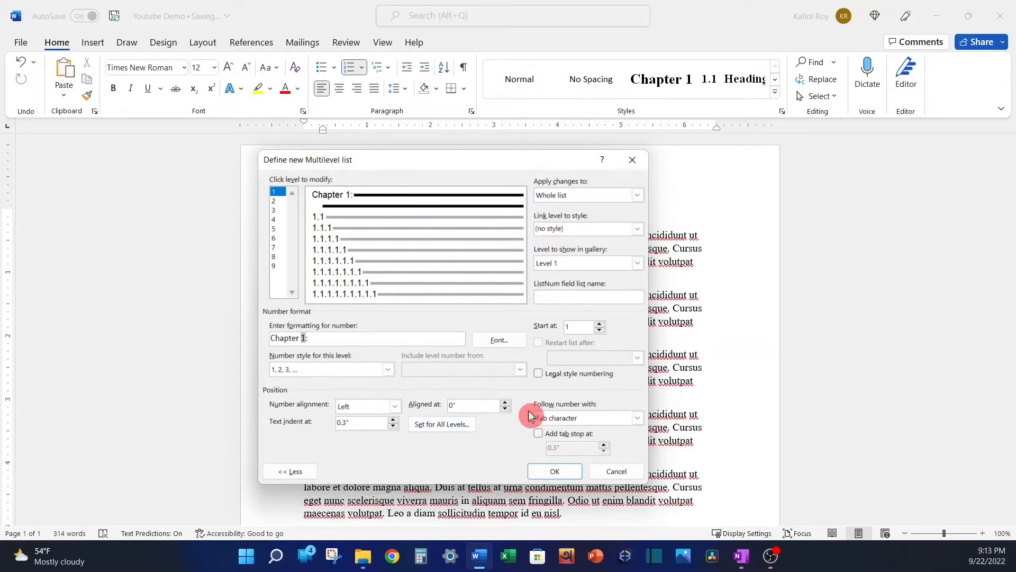
{"action": "left_click", "coordinate": [638, 419]}
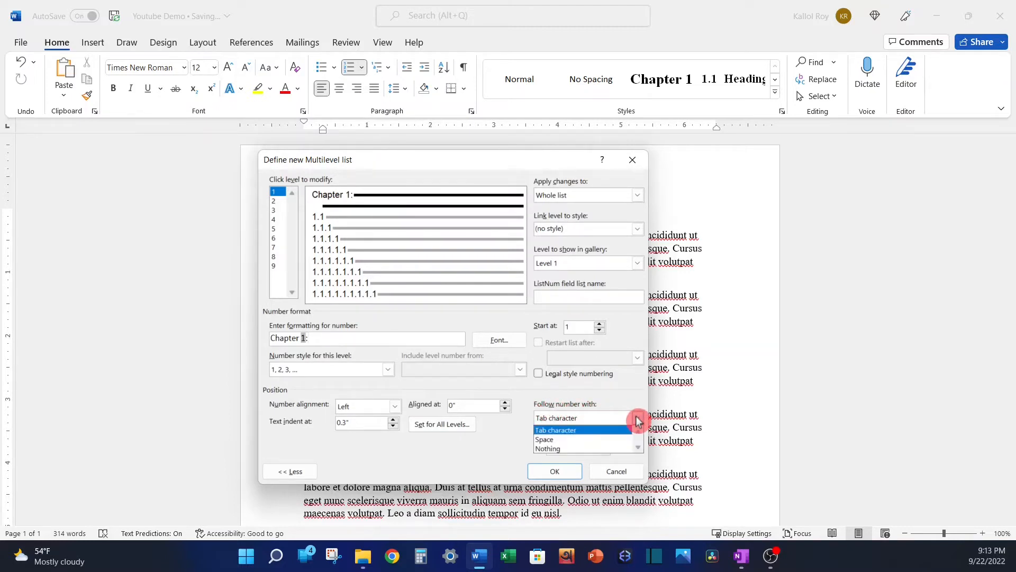
{"action": "left_click", "coordinate": [597, 440]}
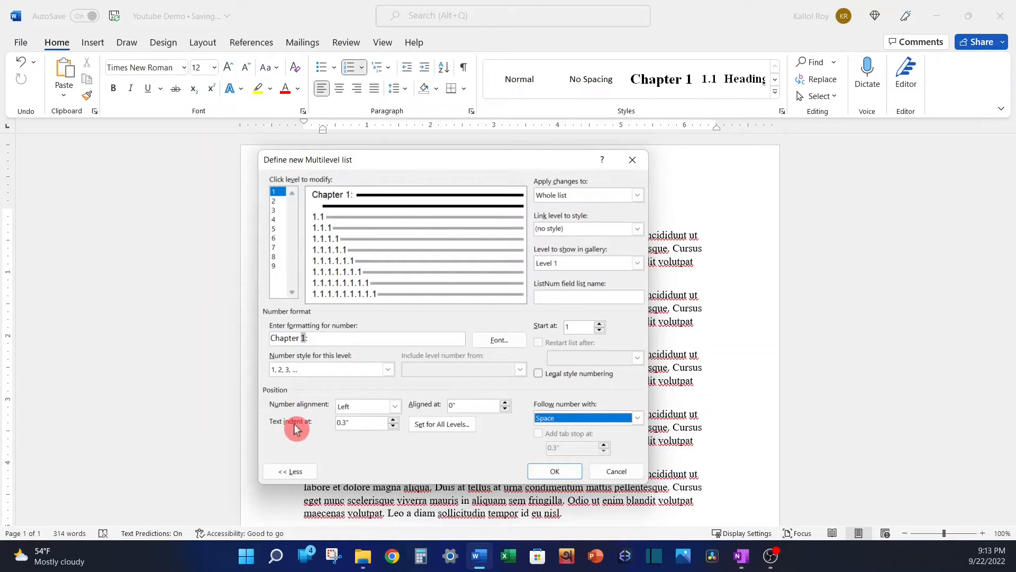
Set the level 1 text indent to 0 and set the indents for all levels of the list to 0".
{"action": "left_click", "coordinate": [351, 423]}
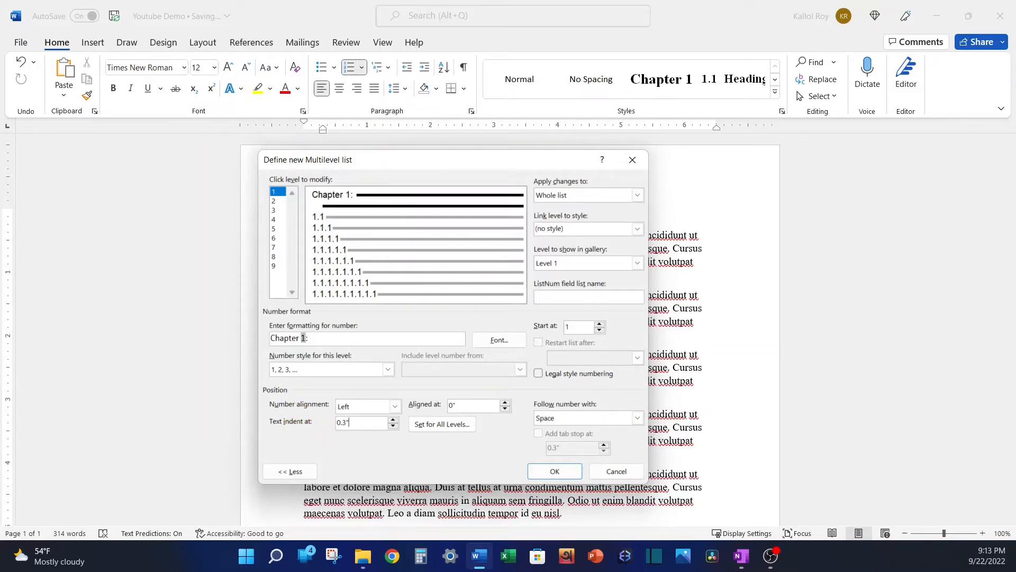
{"action": "key", "text": "BackSpace"}
{"action": "key", "text": "BackSpace"}
{"action": "key", "text": "BackSpace"}
{"action": "type", "text": "0"}
{"action": "left_click", "coordinate": [430, 426]}
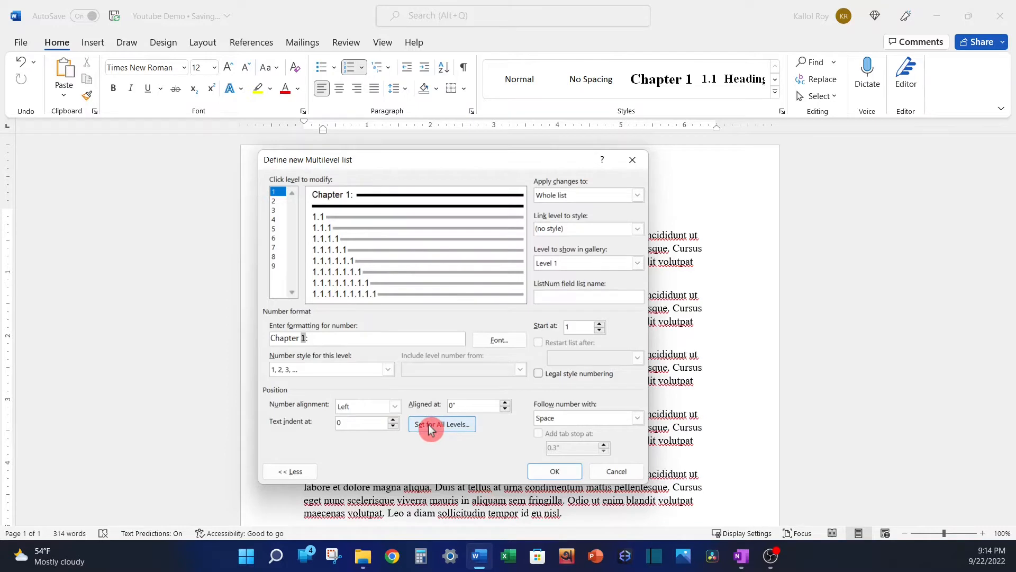
{"action": "left_click", "coordinate": [511, 299]}
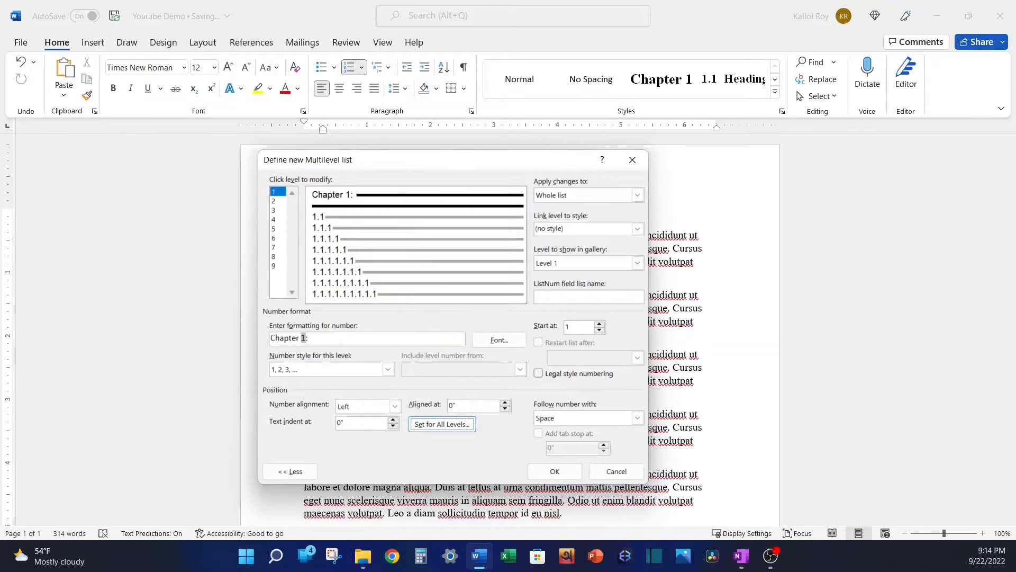
Set the level 1 number font to Times New Roman, Bold, size 16.
{"action": "left_click", "coordinate": [495, 341]}
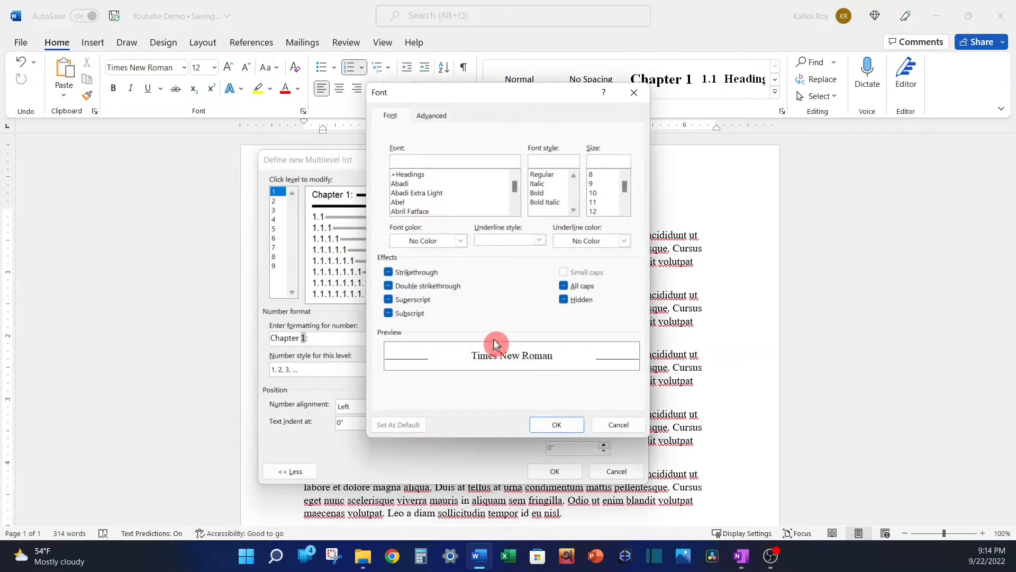
{"action": "type", "text": "times"}
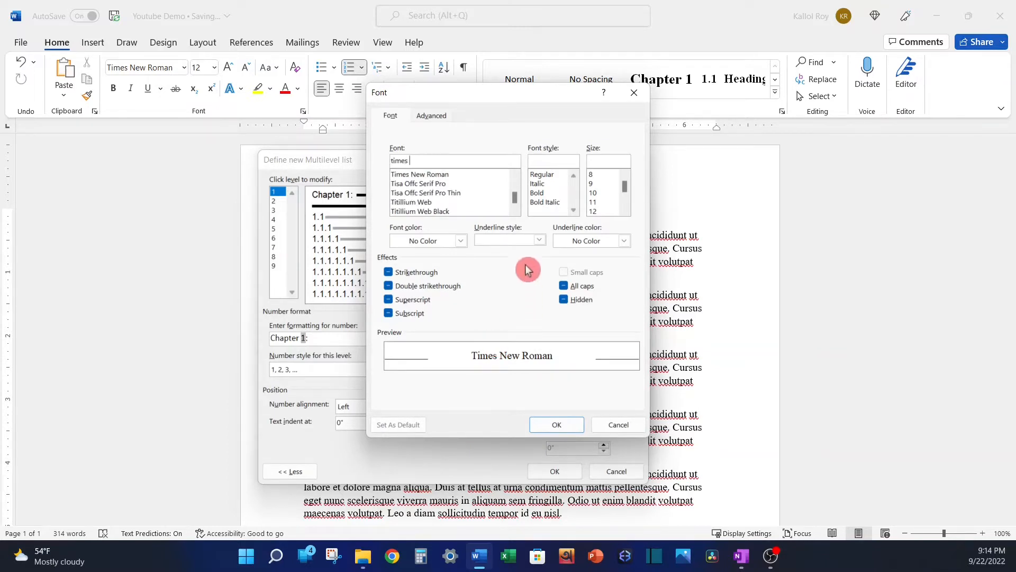
{"action": "left_click", "coordinate": [442, 175]}
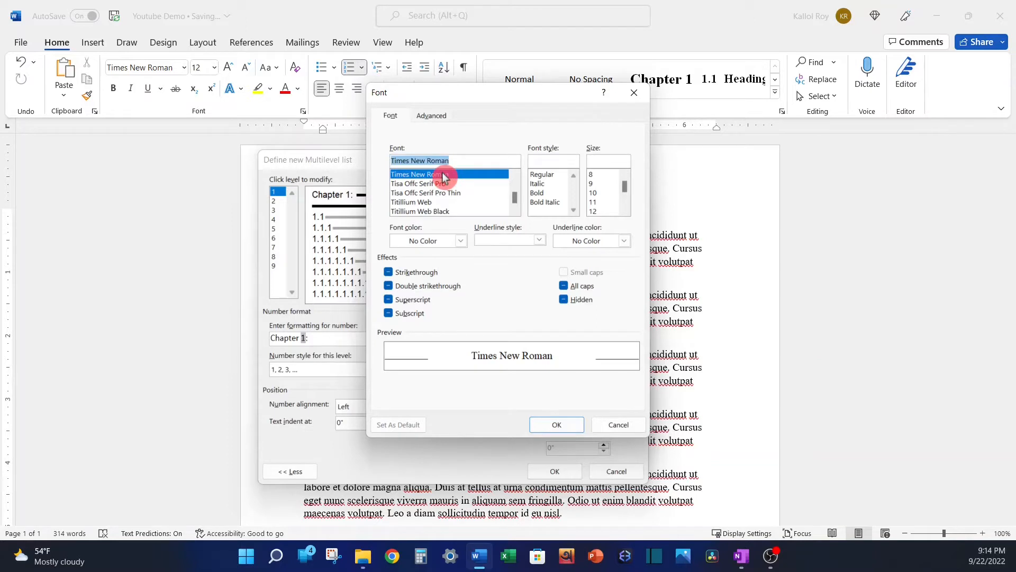
{"action": "left_click", "coordinate": [542, 194]}
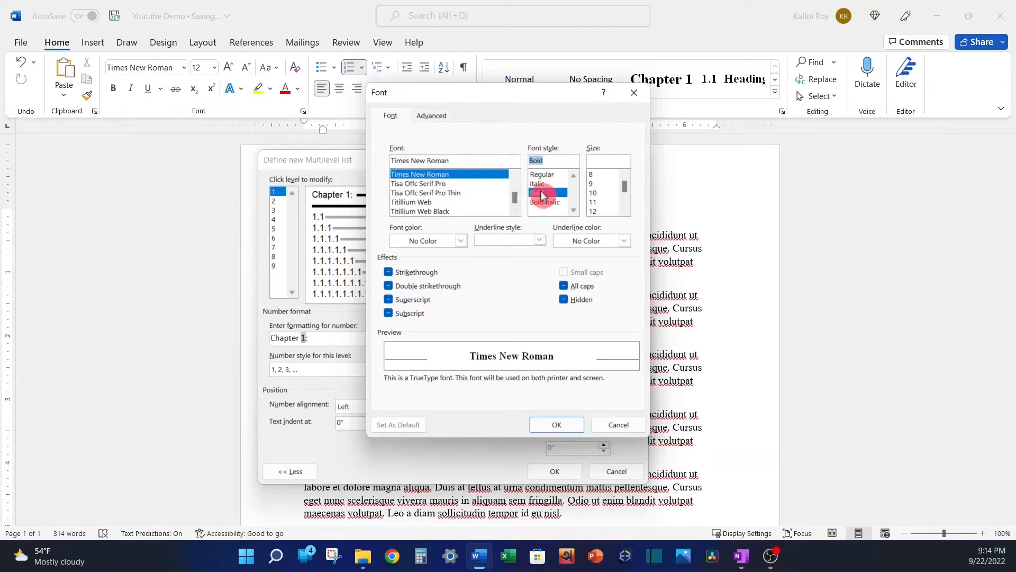
{"action": "left_click", "coordinate": [626, 213]}
{"action": "left_click", "coordinate": [598, 192]}
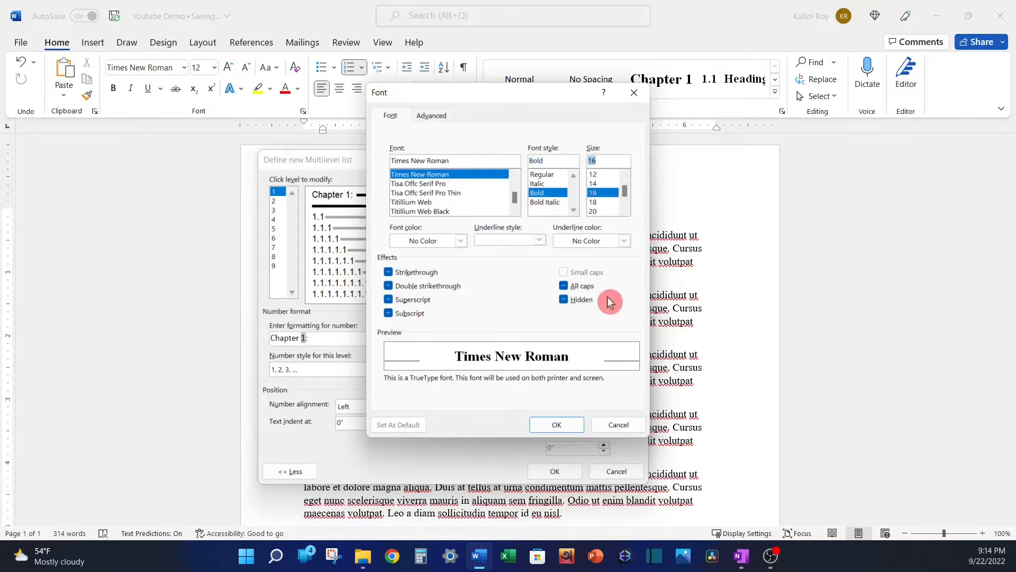
{"action": "left_click", "coordinate": [556, 424]}
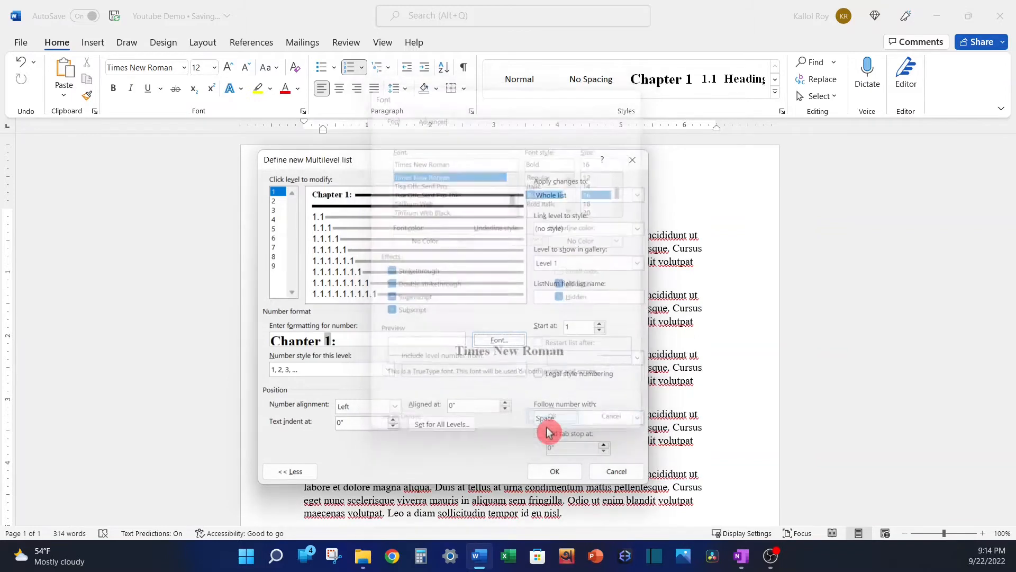
Set the level 2 number font to Times New Roman, Bold, size 14.
{"action": "left_click", "coordinate": [275, 202]}
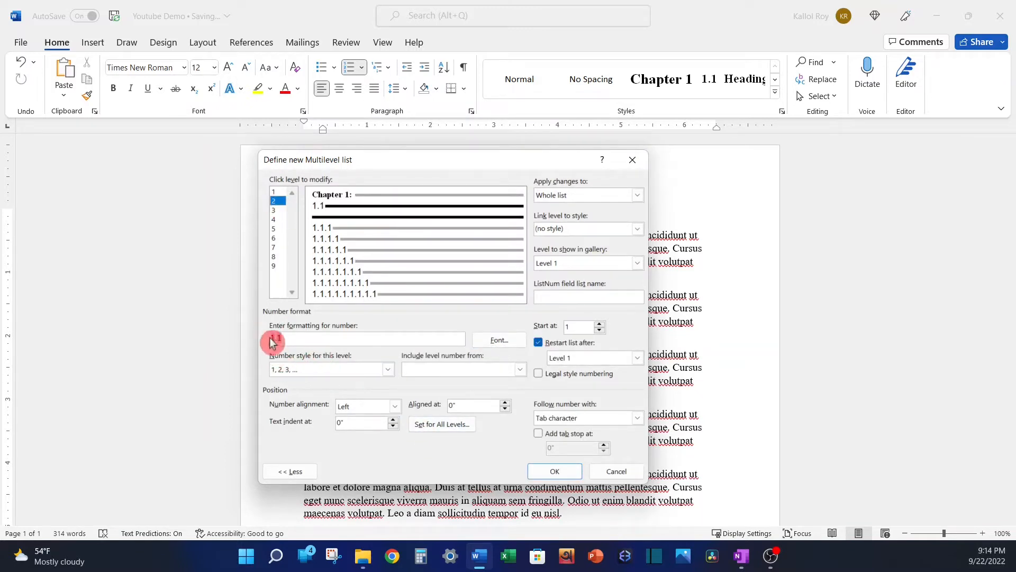
{"action": "left_click", "coordinate": [492, 341]}
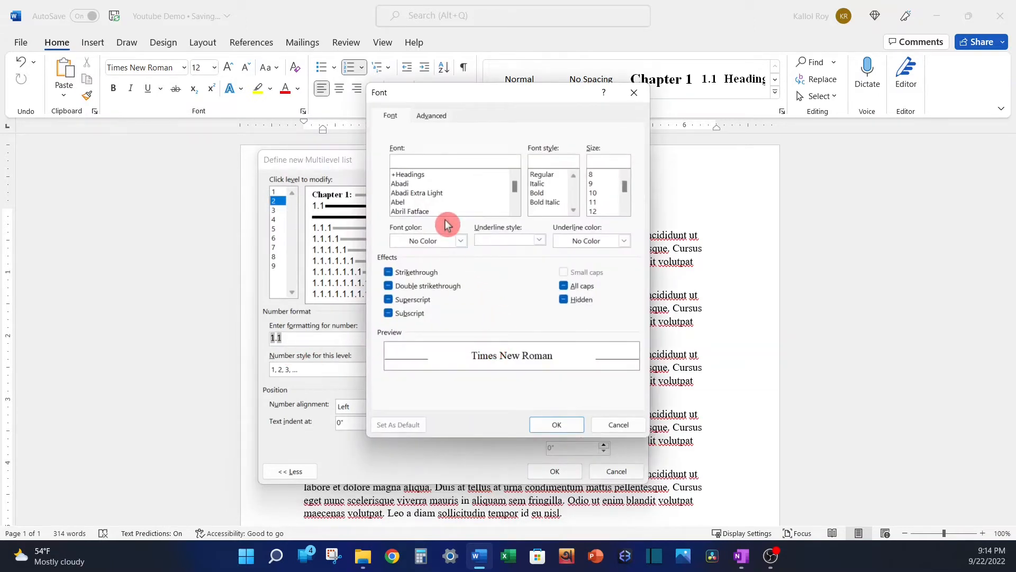
{"action": "type", "text": "times"}
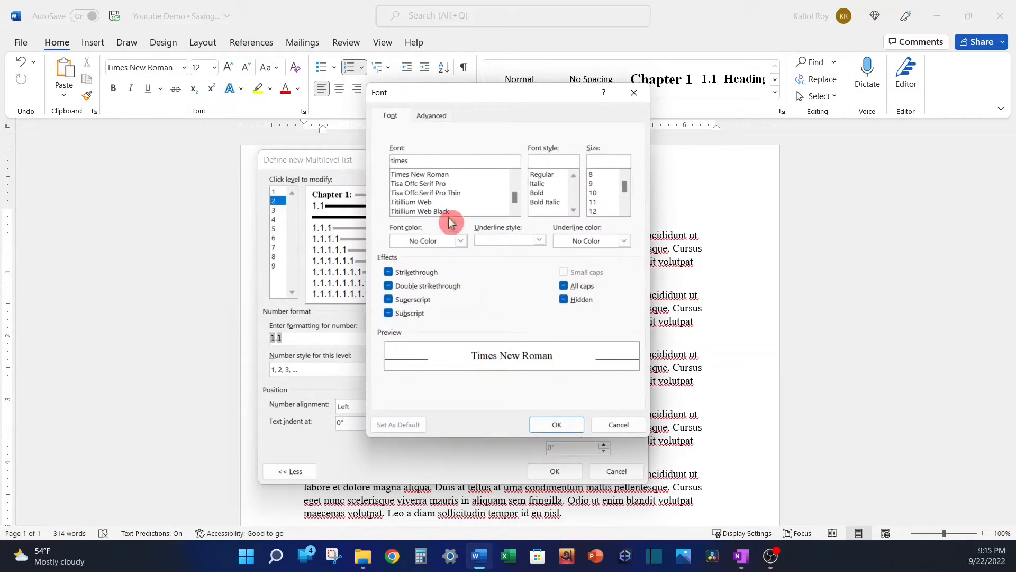
{"action": "left_click", "coordinate": [444, 175]}
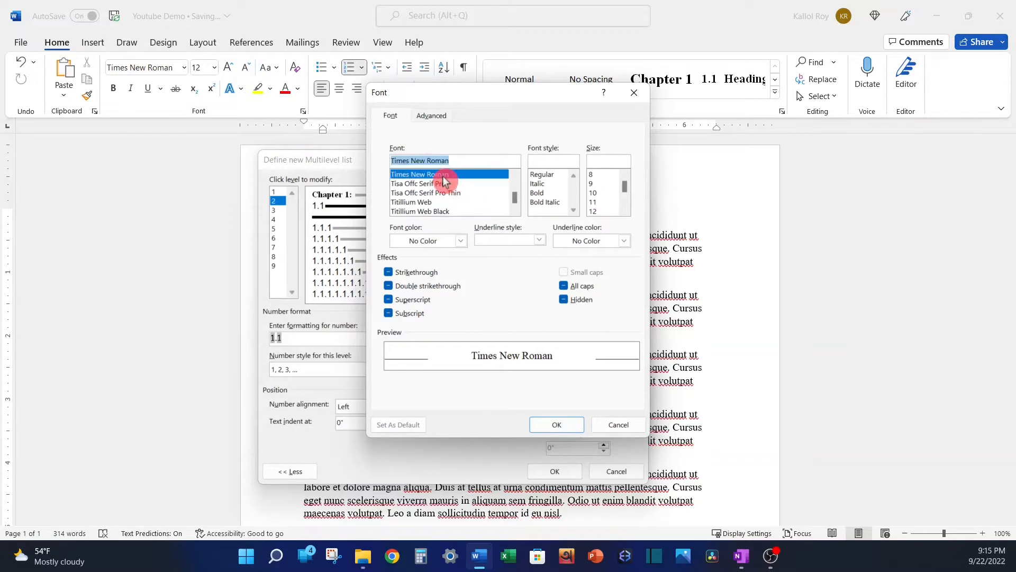
{"action": "left_click", "coordinate": [542, 194]}
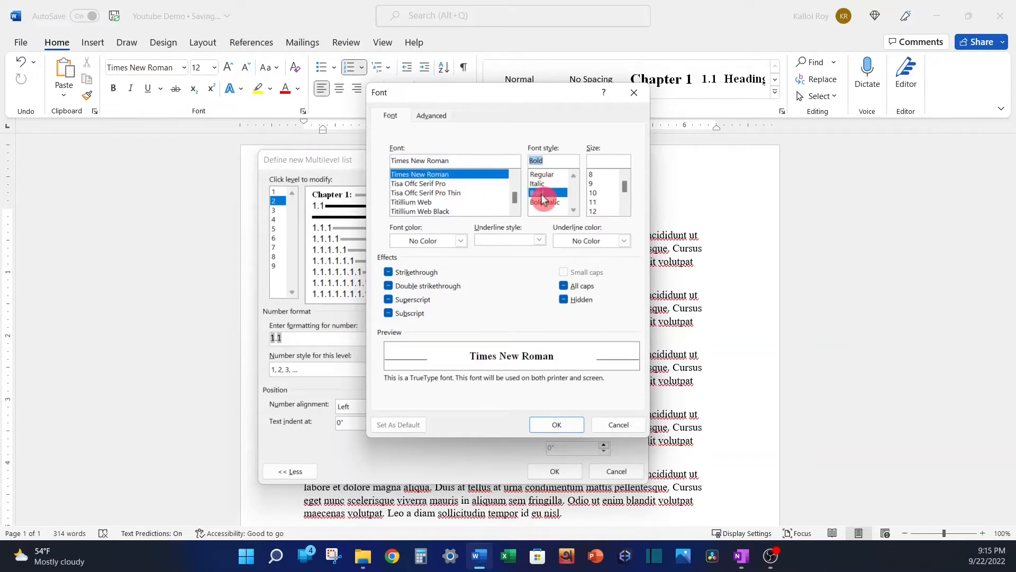
{"action": "left_click", "coordinate": [625, 212]}
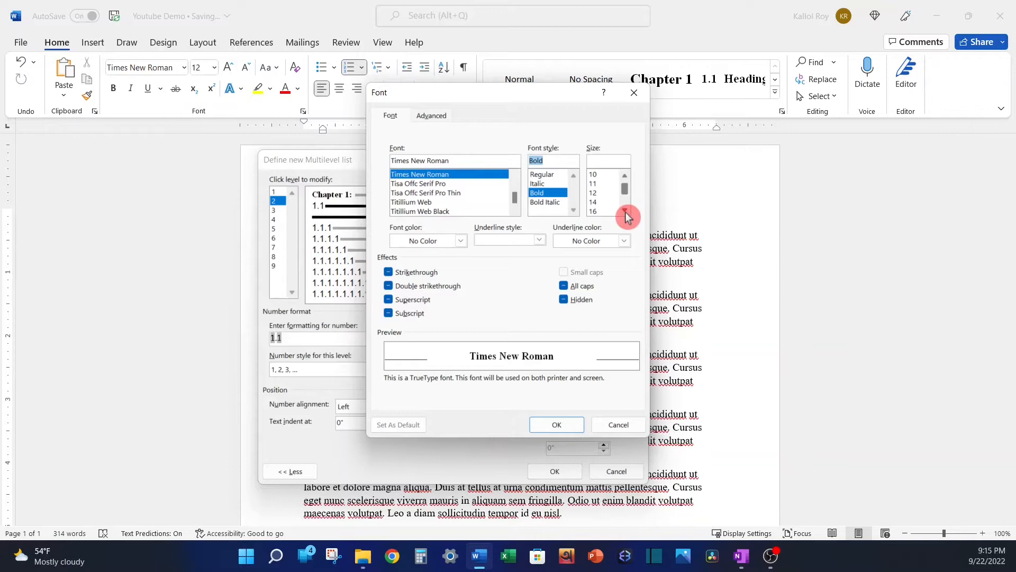
{"action": "left_click", "coordinate": [597, 203]}
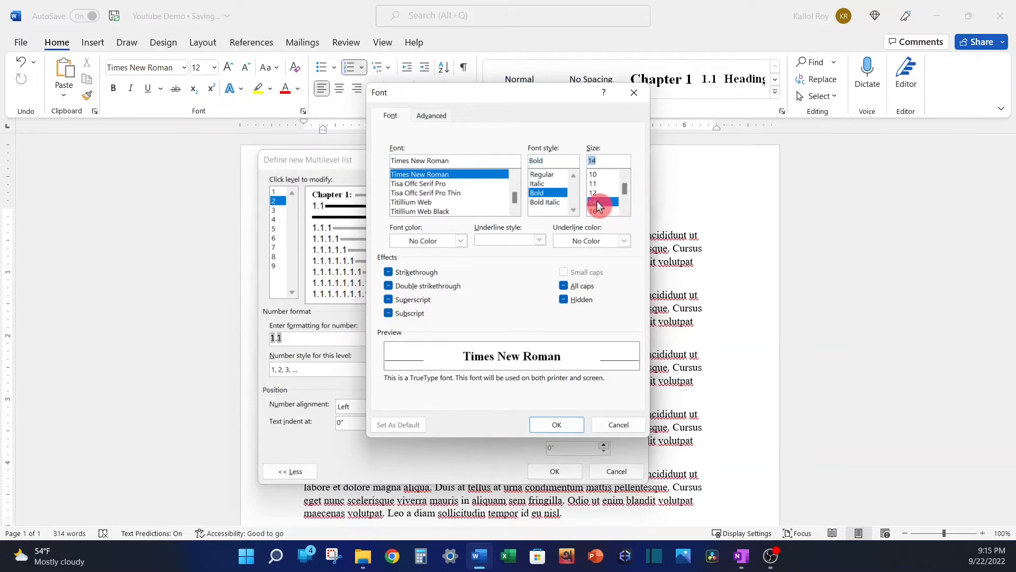
{"action": "left_click", "coordinate": [550, 426]}
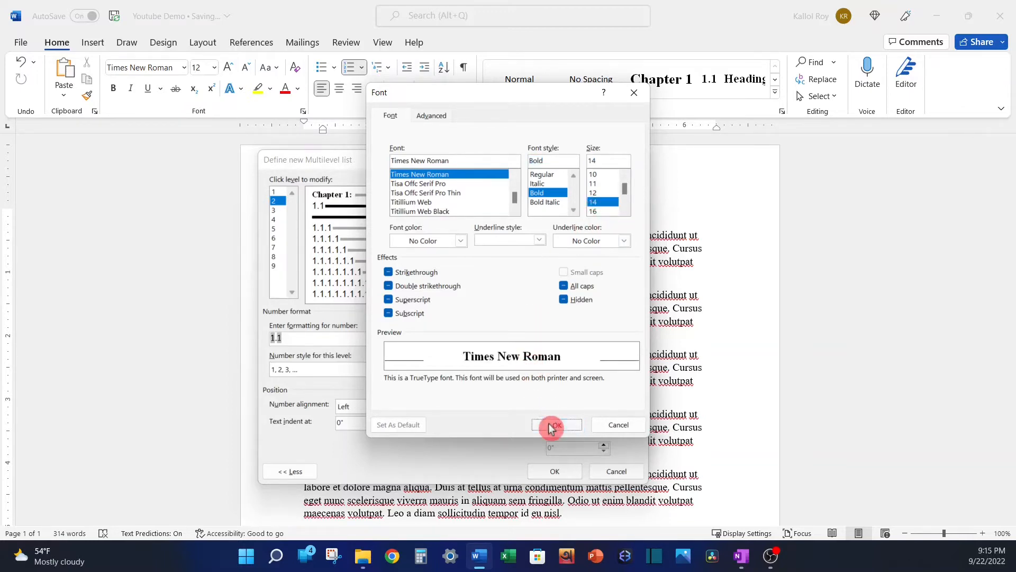
Set the level 3 number font to Times New Roman, Bold, size 12, and confirm the new multilevel list.
{"action": "left_click", "coordinate": [275, 210]}
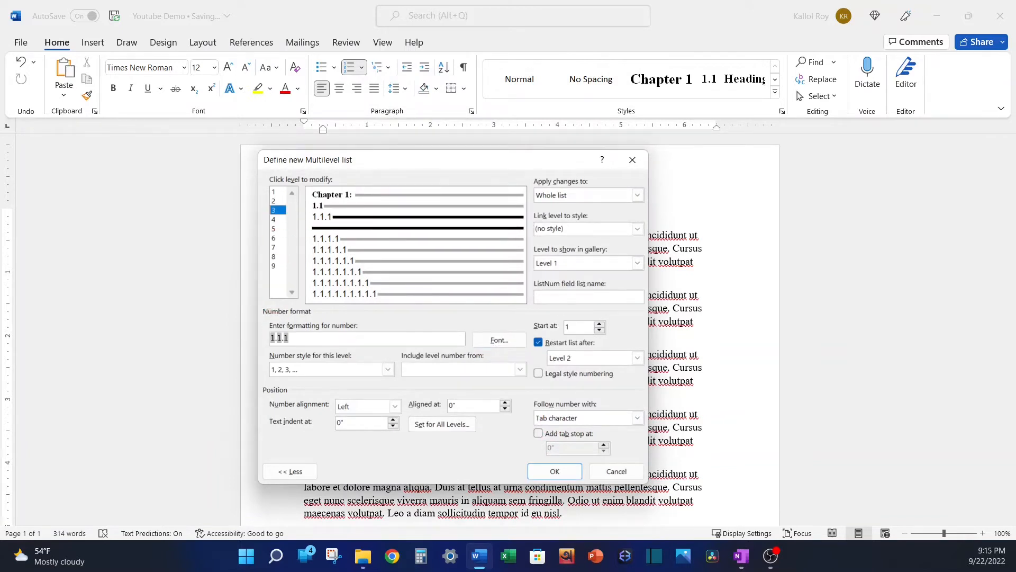
{"action": "left_click", "coordinate": [499, 341]}
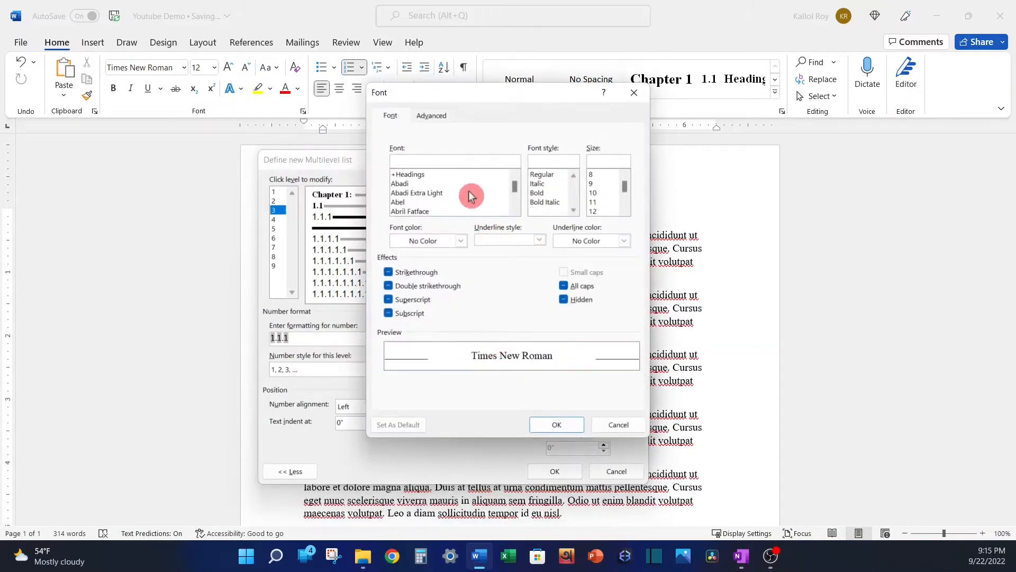
{"action": "type", "text": "times"}
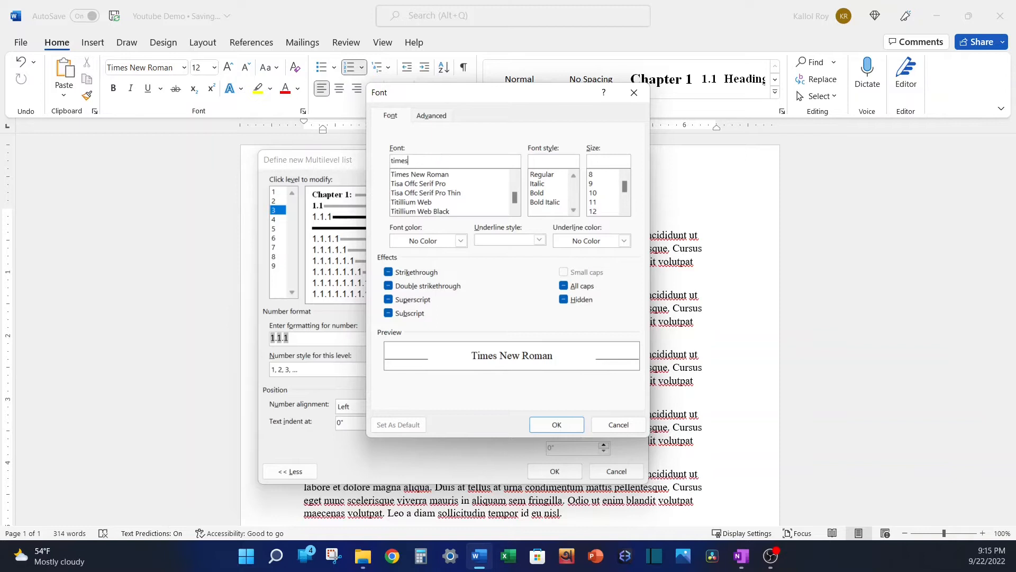
{"action": "left_click", "coordinate": [445, 174]}
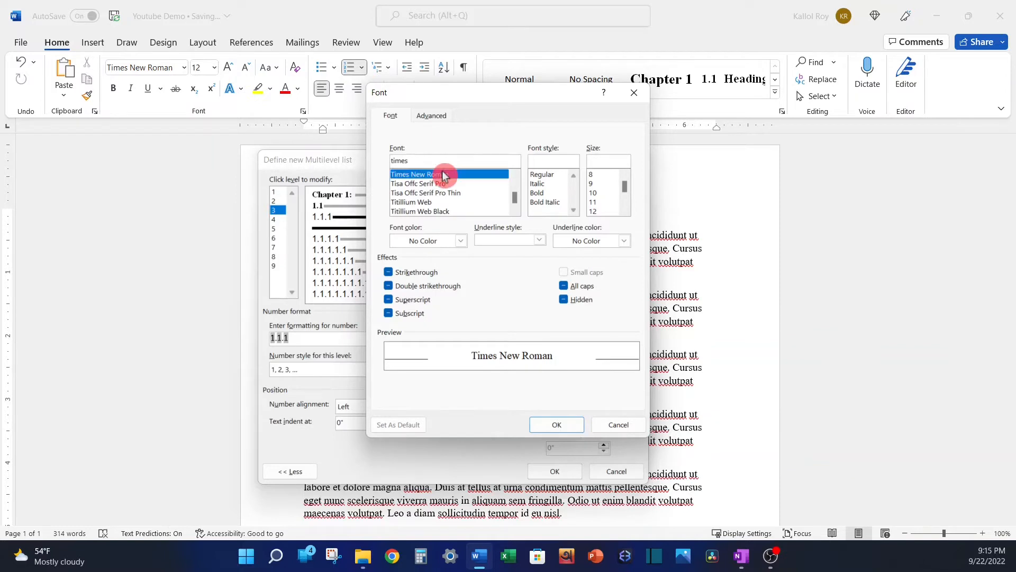
{"action": "left_click", "coordinate": [549, 193]}
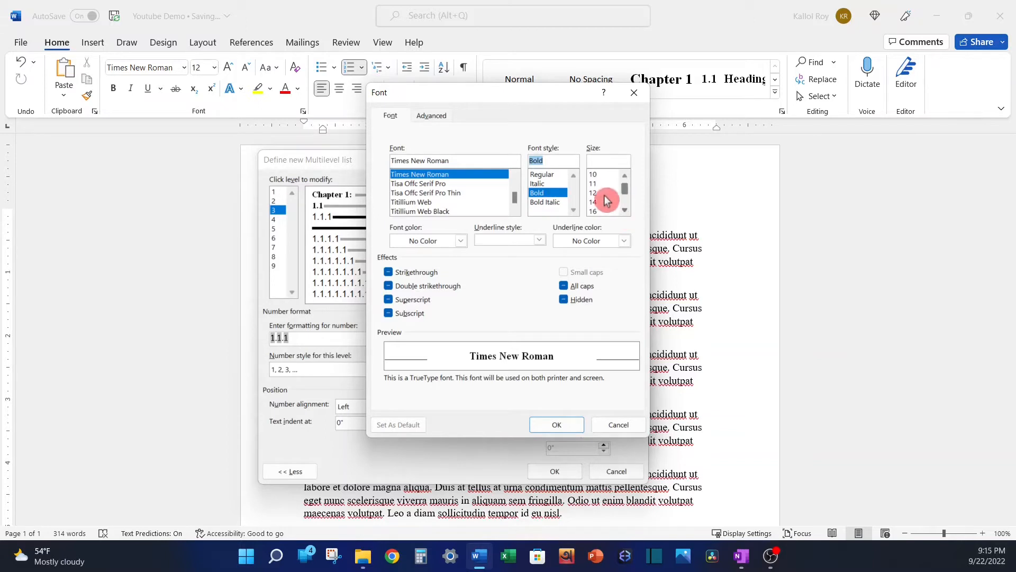
{"action": "left_click", "coordinate": [595, 192]}
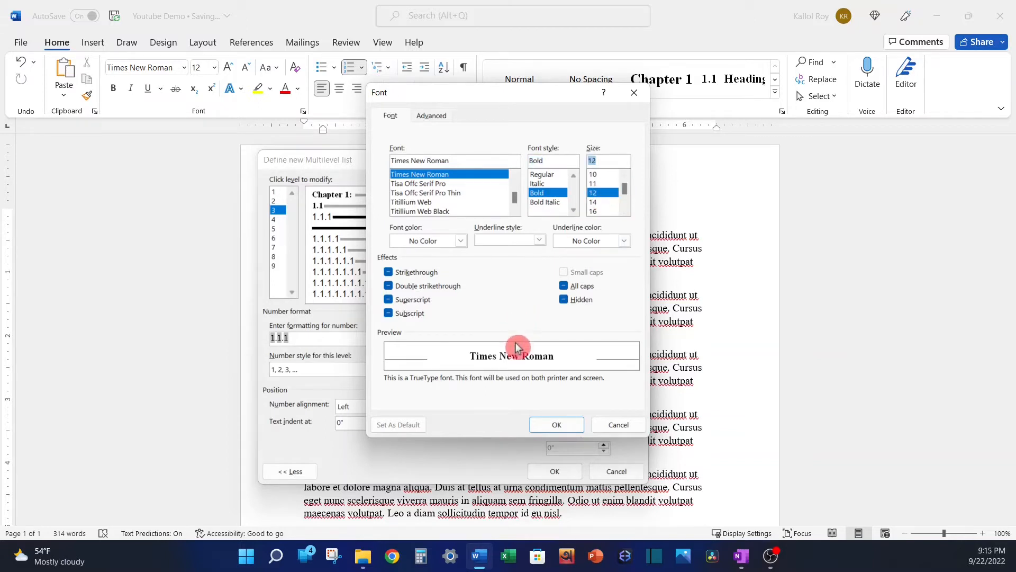
{"action": "left_click", "coordinate": [556, 424]}
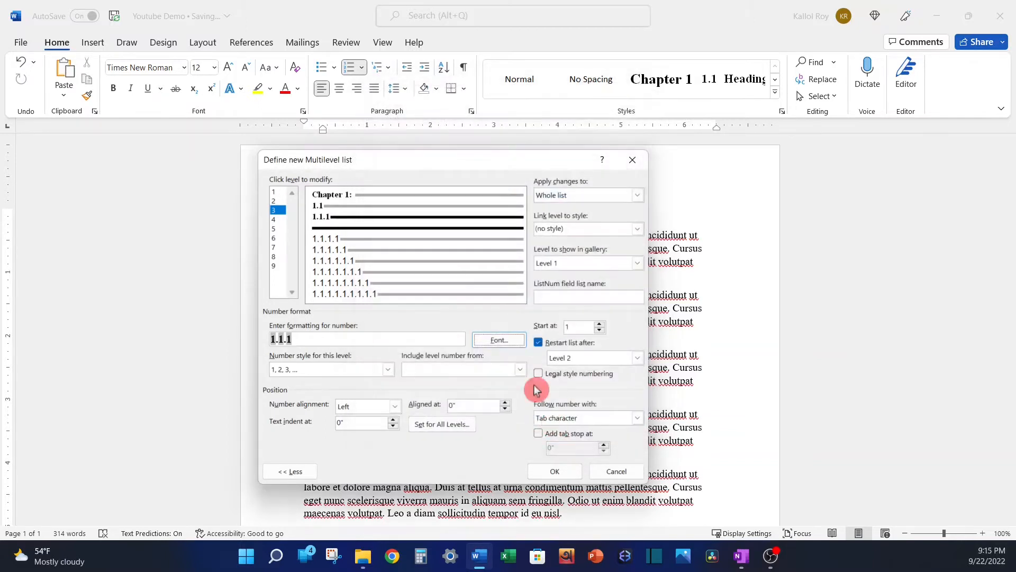
{"action": "left_click", "coordinate": [555, 473]}
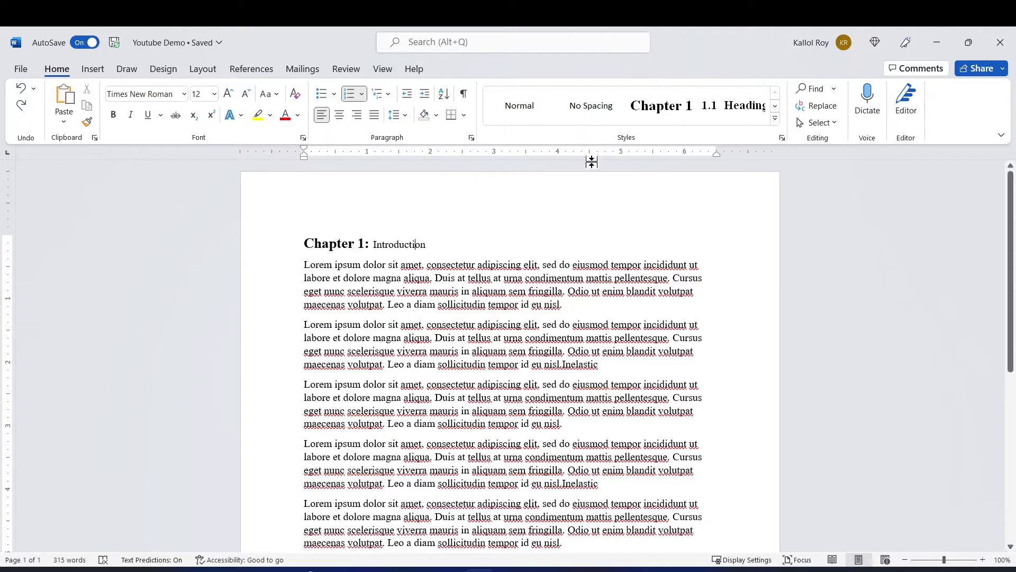
Apply the Heading 1 chapter style to "Introduction" and add a "Catalysis" heading in Heading 2 style after the first paragraph.
{"action": "left_click", "coordinate": [659, 107]}
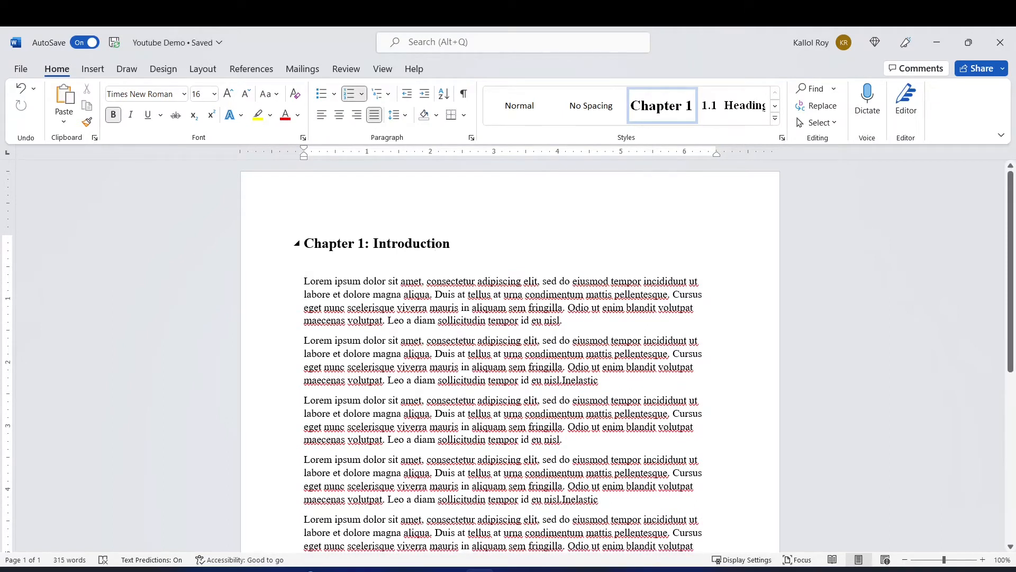
{"action": "left_click", "coordinate": [576, 323]}
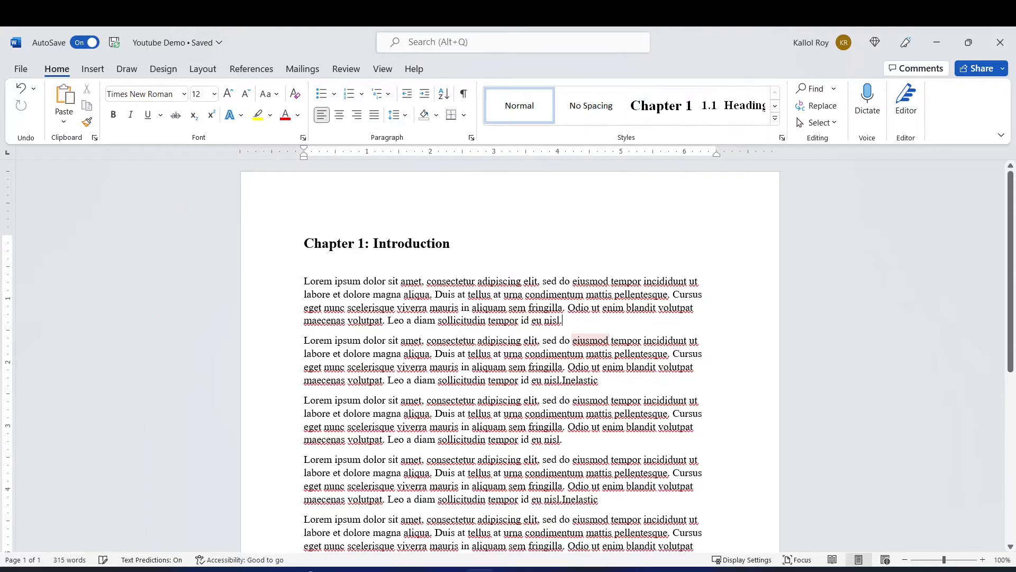
{"action": "key", "text": "Return"}
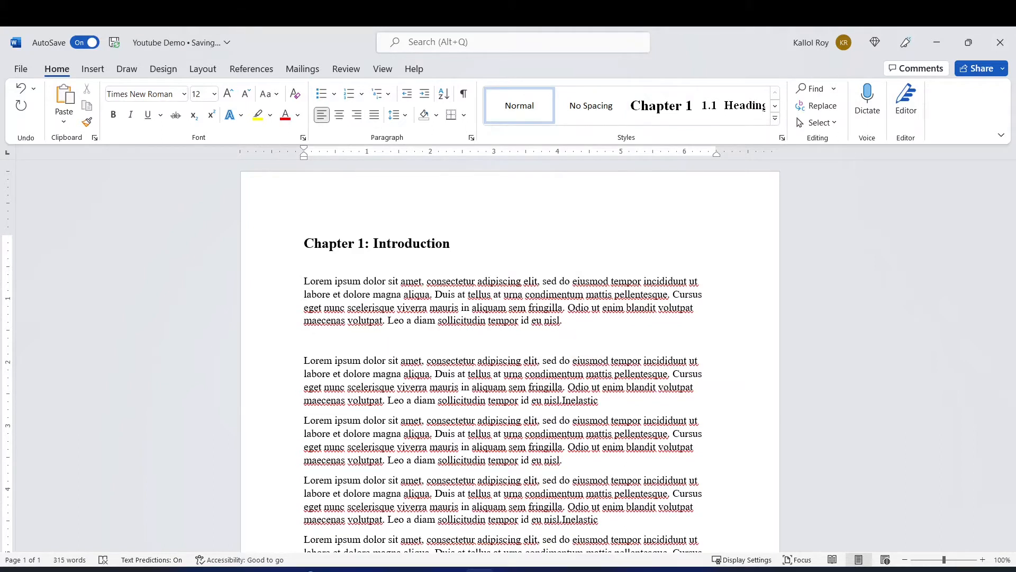
{"action": "type", "text": "Catalysis"}
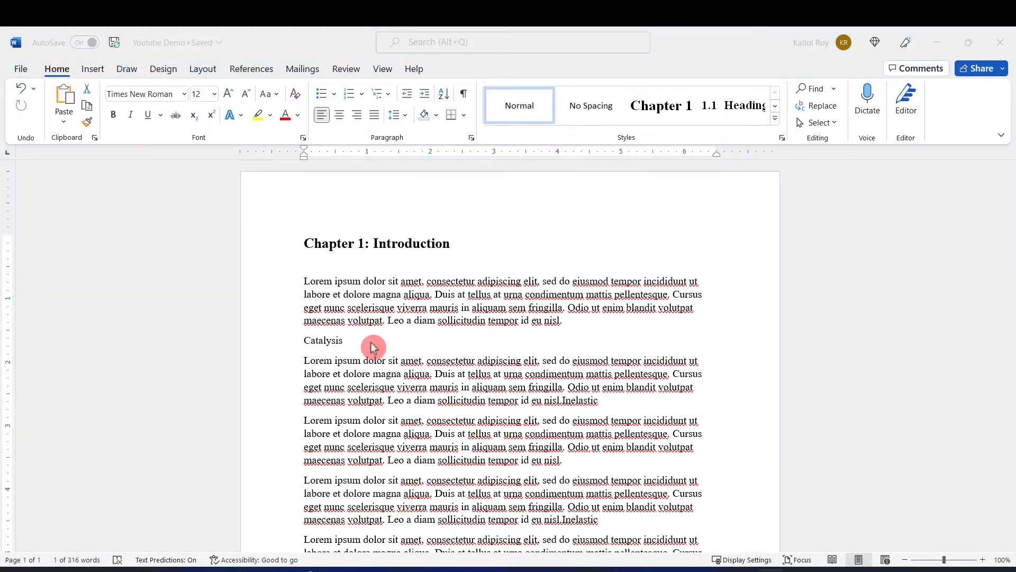
{"action": "left_click_drag", "start_coordinate": [373, 347], "coordinate": [315, 348]}
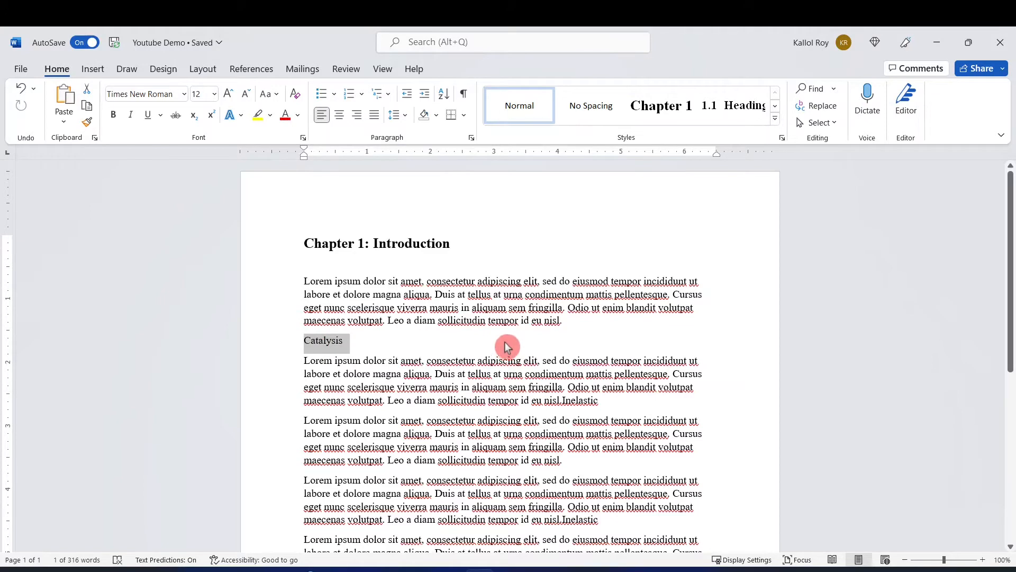
{"action": "left_click", "coordinate": [732, 114]}
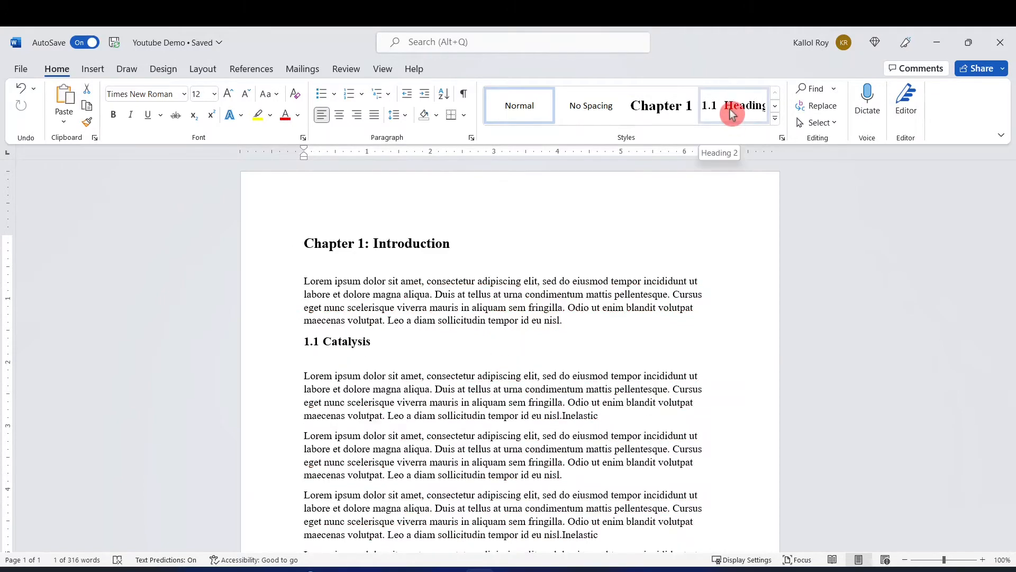
{"action": "left_click", "coordinate": [732, 114]}
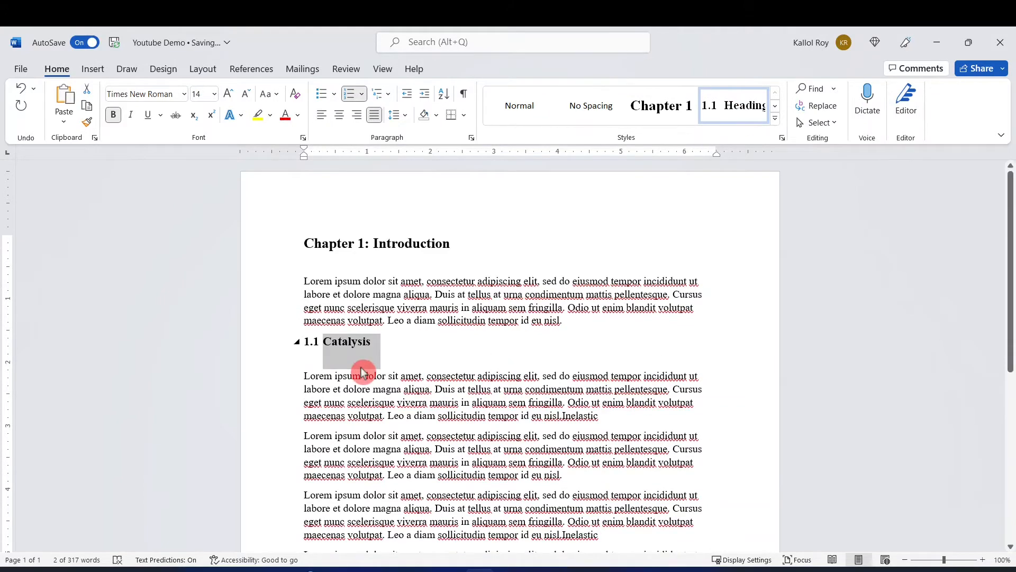
Add the line "Homogeneous Catalysis" after the first paragraph under Catalysis and apply the 1.1.1 heading style to it.
{"action": "scroll", "coordinate": [362, 371], "scroll_direction": "down", "scroll_amount": 2}
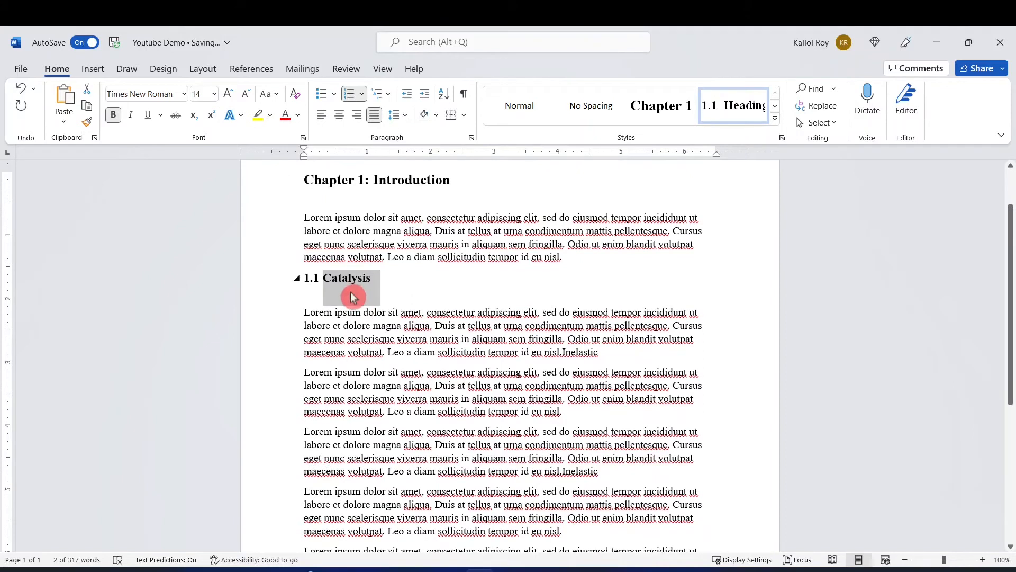
{"action": "left_click", "coordinate": [598, 352]}
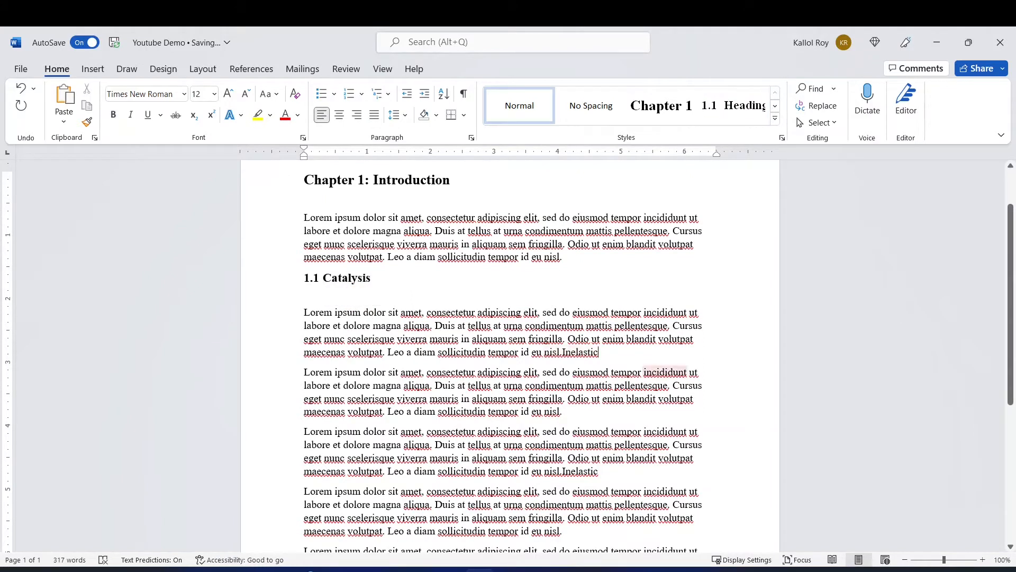
{"action": "key", "text": "Return"}
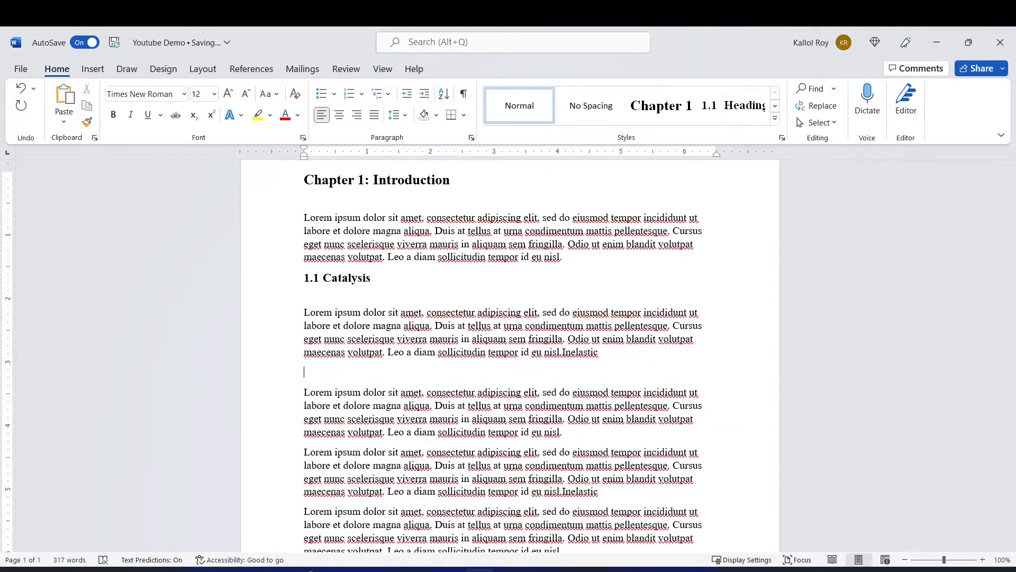
{"action": "type", "text": "Homogeneous Catalysis"}
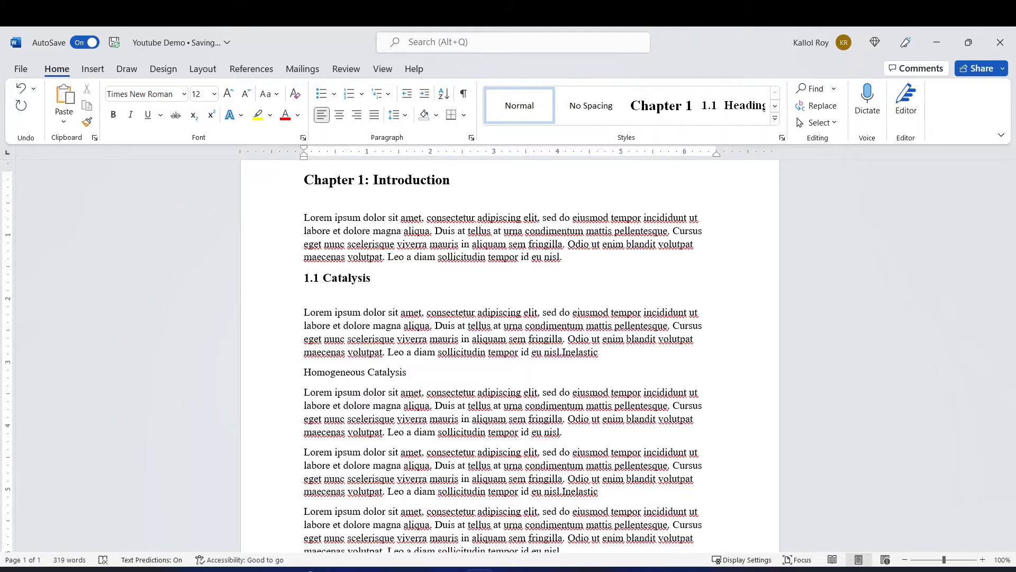
{"action": "left_click_drag", "start_coordinate": [424, 374], "coordinate": [313, 377]}
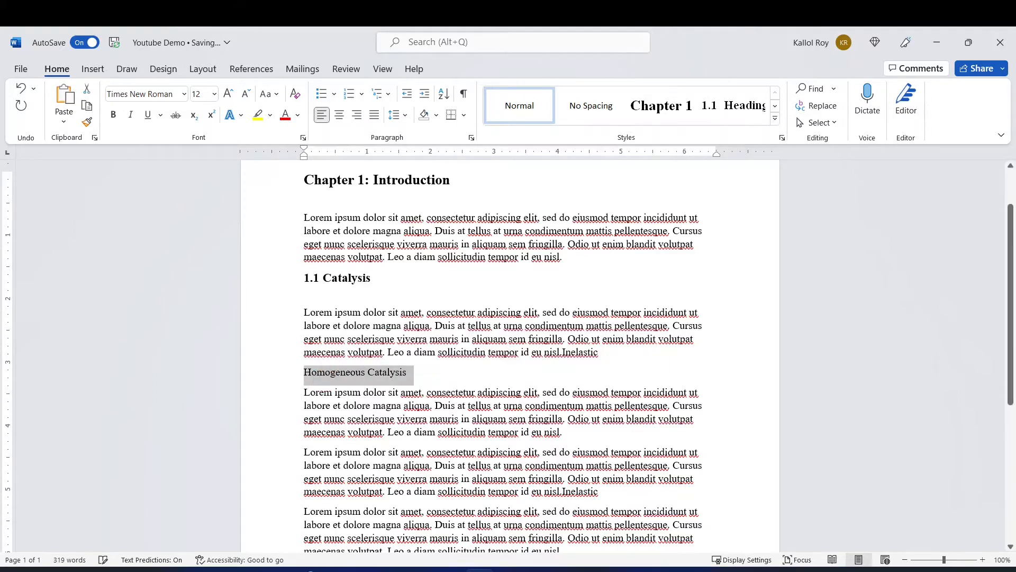
{"action": "left_click", "coordinate": [774, 121]}
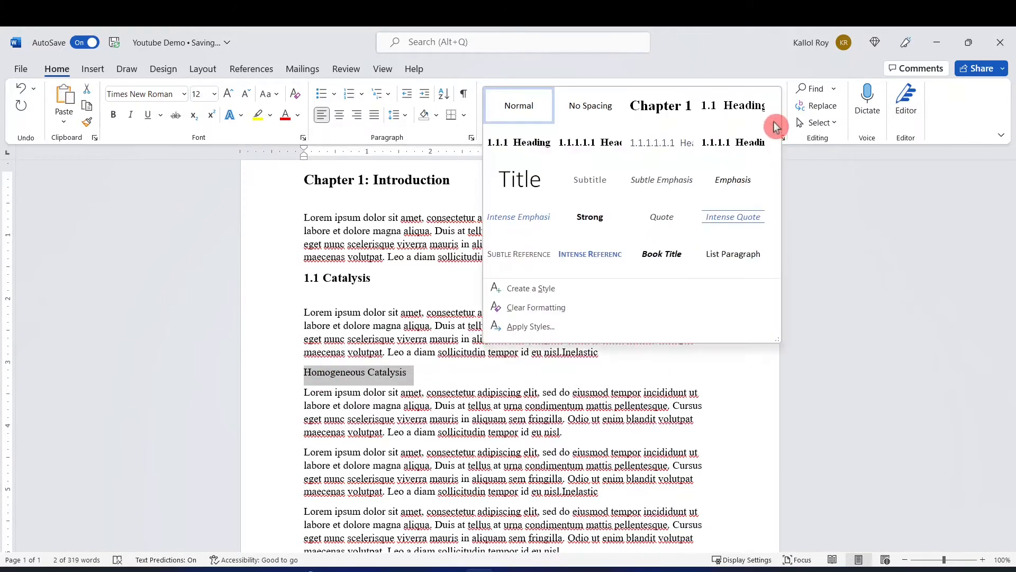
{"action": "left_click", "coordinate": [521, 146]}
{"action": "left_click", "coordinate": [453, 443]}
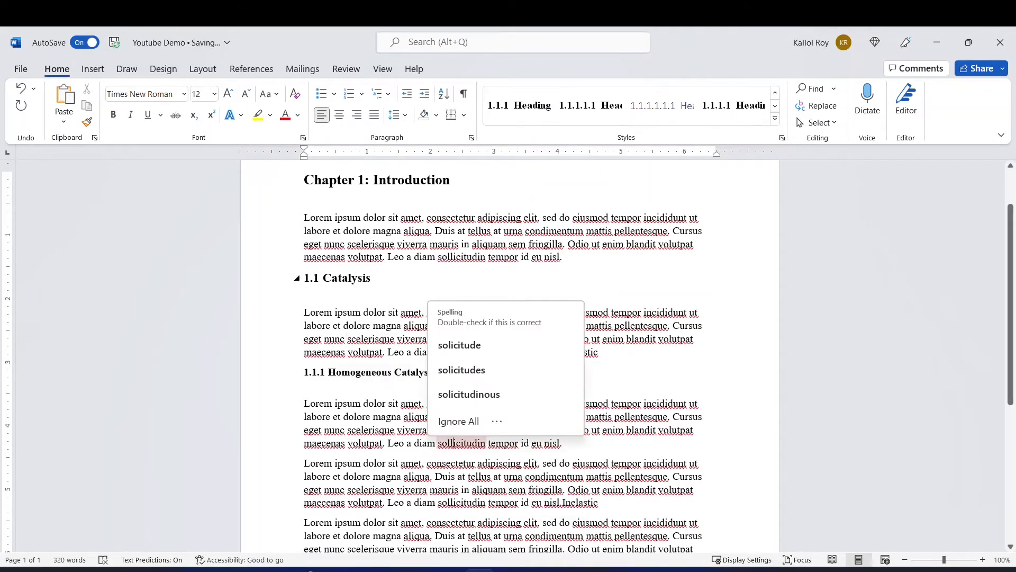
{"action": "left_click", "coordinate": [362, 352]}
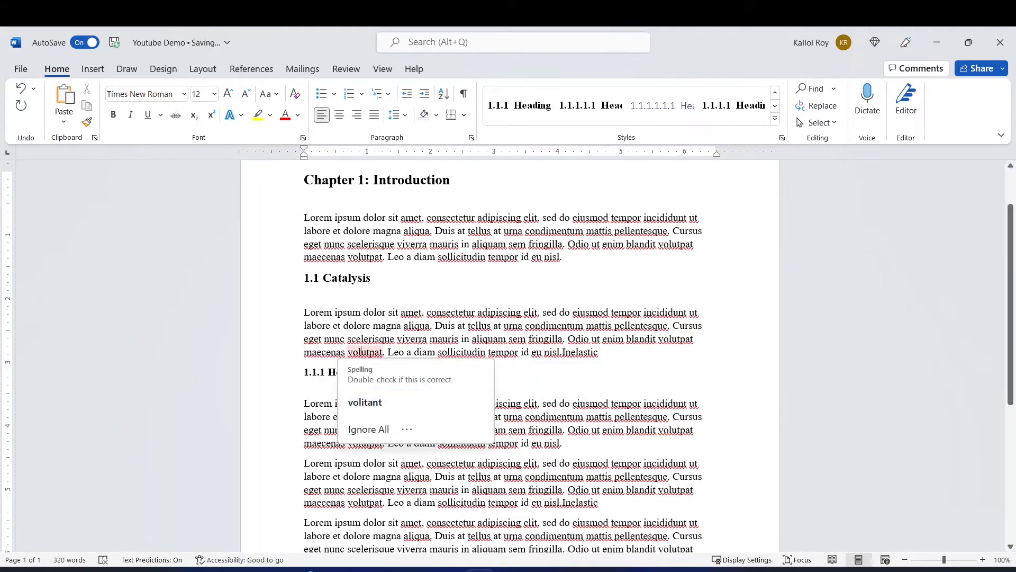
{"action": "left_click", "coordinate": [438, 372]}
{"action": "left_click", "coordinate": [674, 469]}
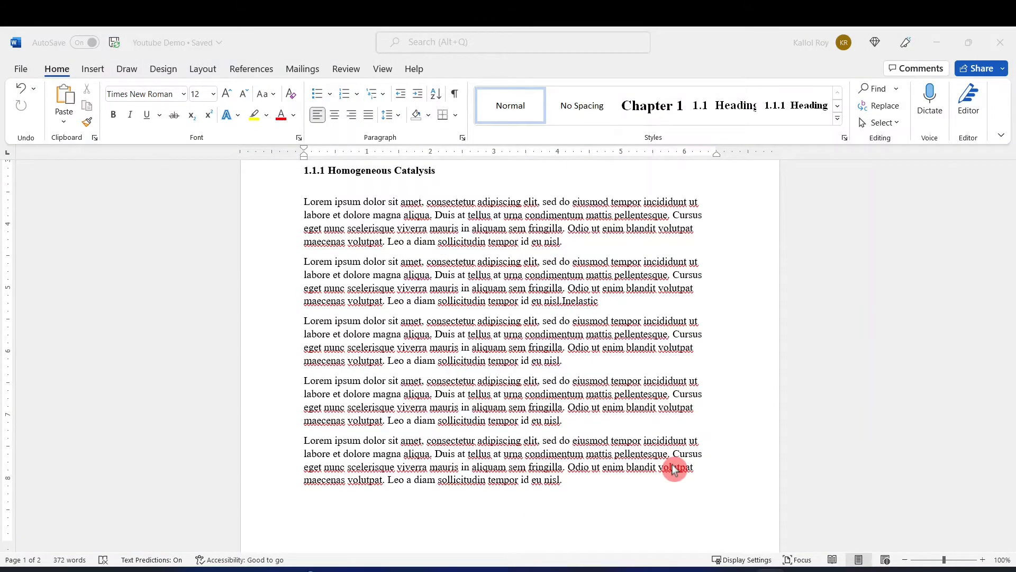
Insert the line "Project 1" after the second paragraph under Homogeneous Catalysis.
{"action": "left_click", "coordinate": [603, 304]}
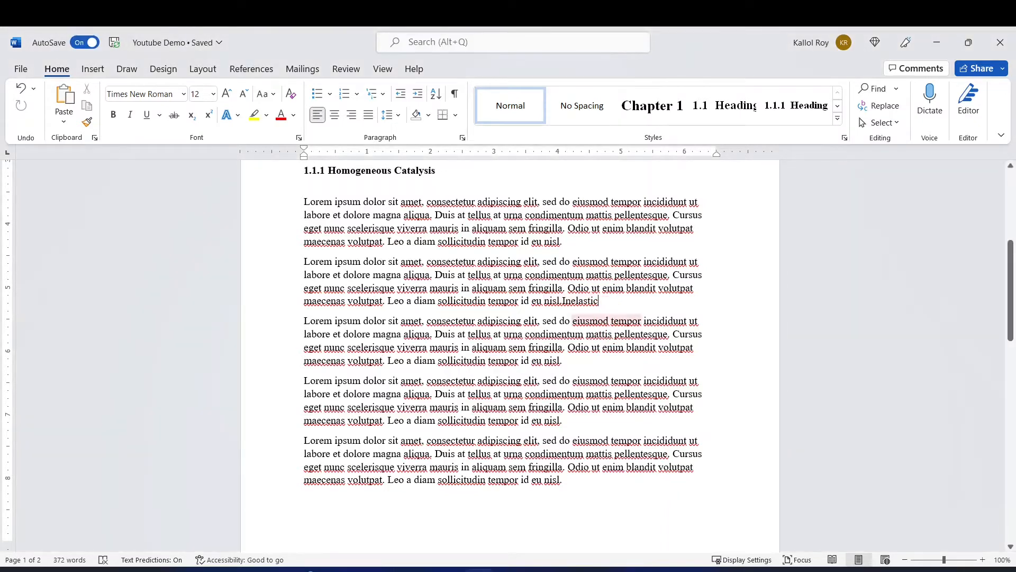
{"action": "key", "text": "Return"}
{"action": "type", "text": "P"}
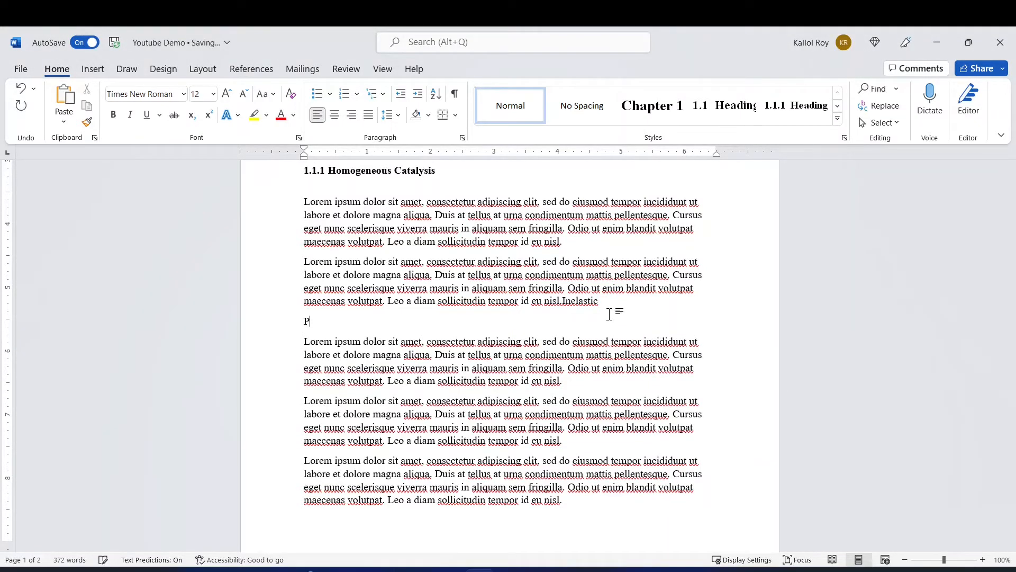
{"action": "type", "text": "roject 1"}
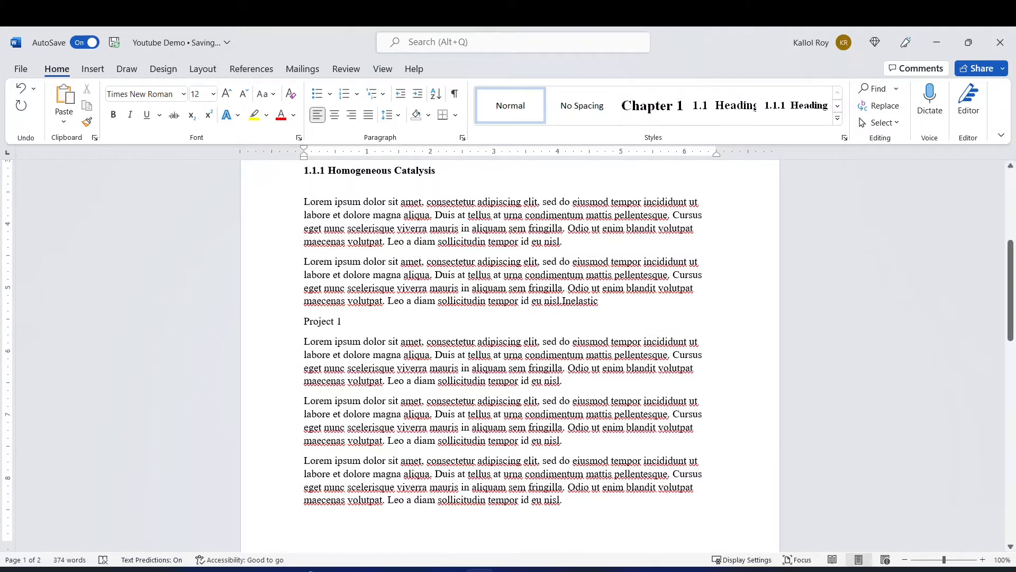
Insert the lines "Section of Project 1" and "Subsection of project 1" after the first and second paragraphs under Project 1.
{"action": "key", "text": "Return"}
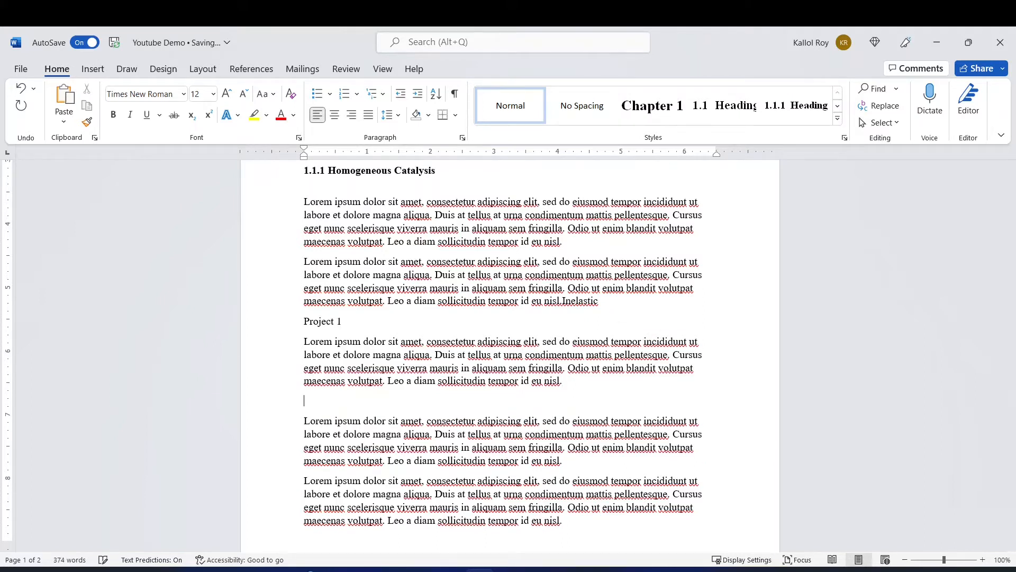
{"action": "type", "text": "Section of Project 1"}
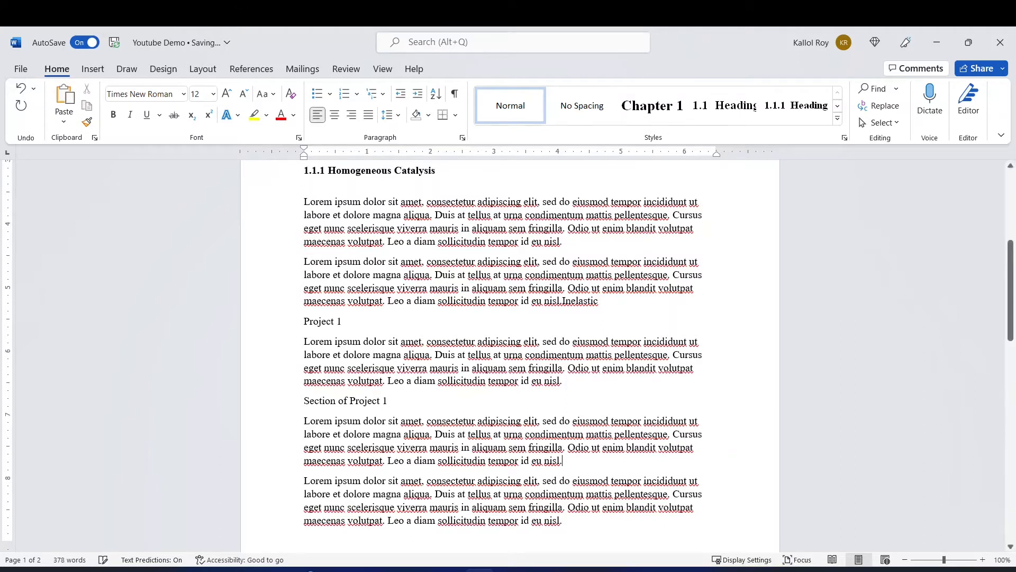
{"action": "key", "text": "Return"}
{"action": "type", "text": "Su"}
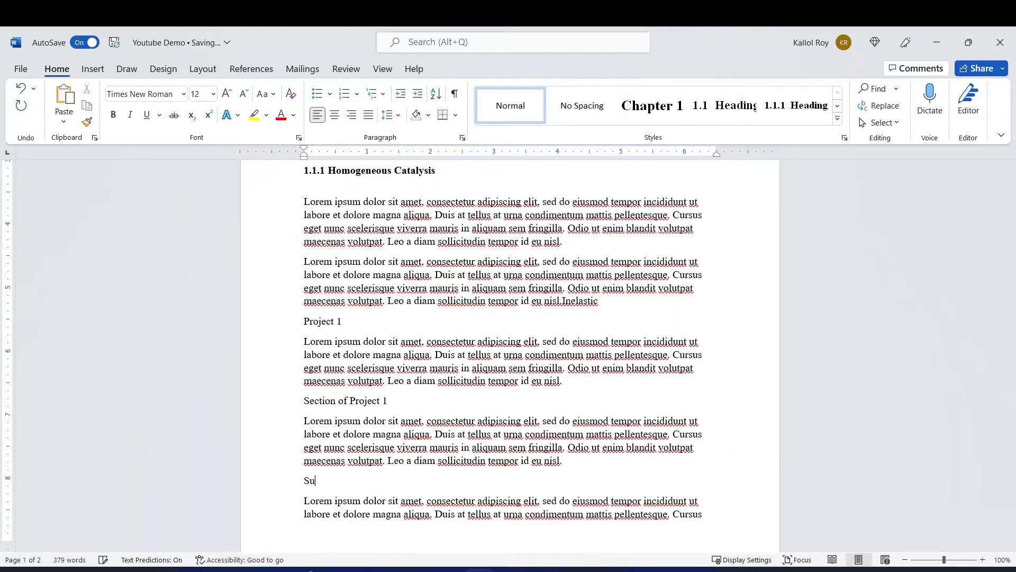
{"action": "type", "text": "bsection of project 1"}
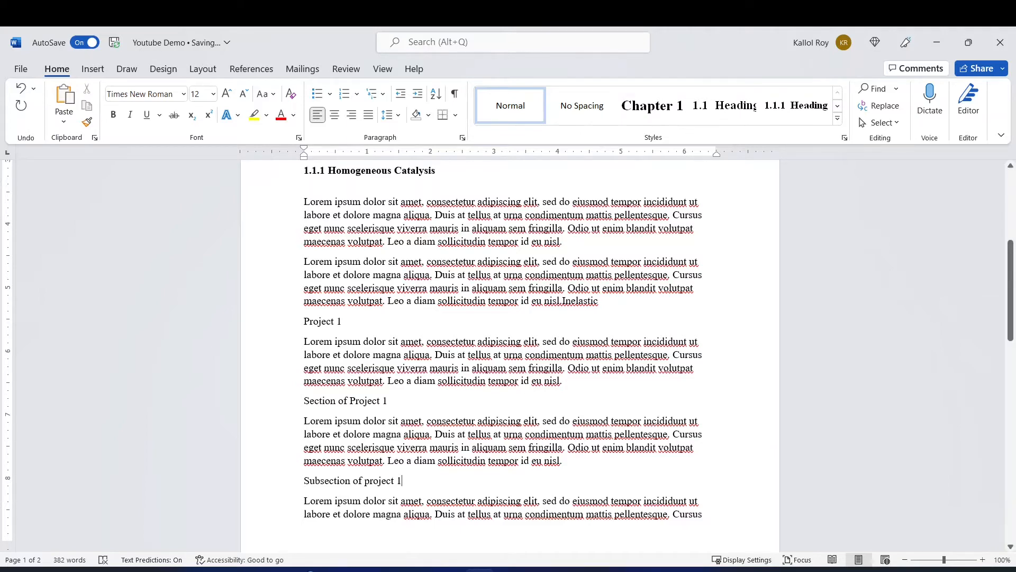
Apply the Heading 1 chapter style to "Project 1" and the Heading 2 style to "Section of Project 1".
{"action": "left_click_drag", "start_coordinate": [342, 322], "coordinate": [304, 322]}
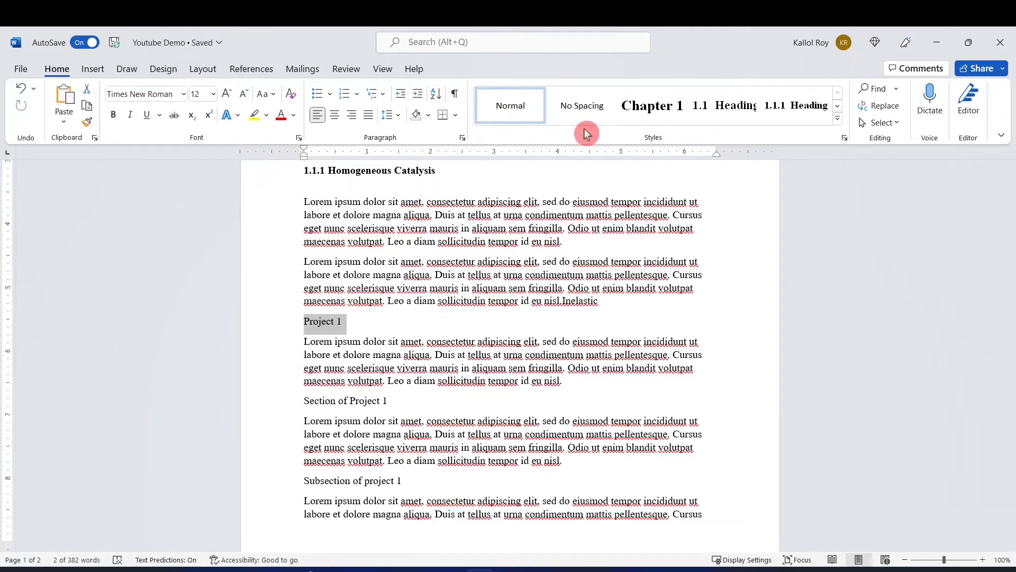
{"action": "left_click", "coordinate": [646, 118]}
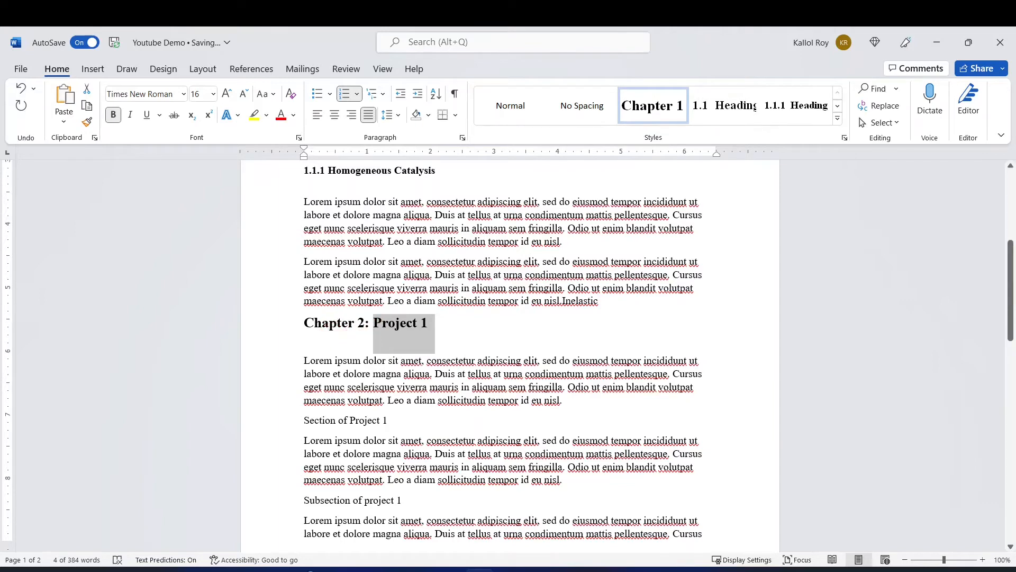
{"action": "left_click_drag", "start_coordinate": [392, 420], "coordinate": [304, 421]}
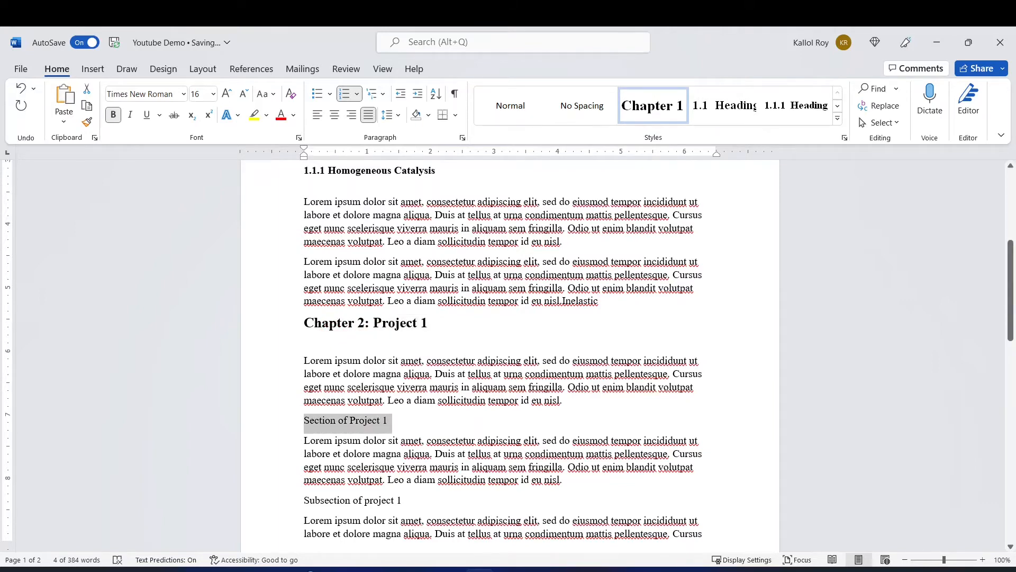
{"action": "left_click", "coordinate": [720, 116]}
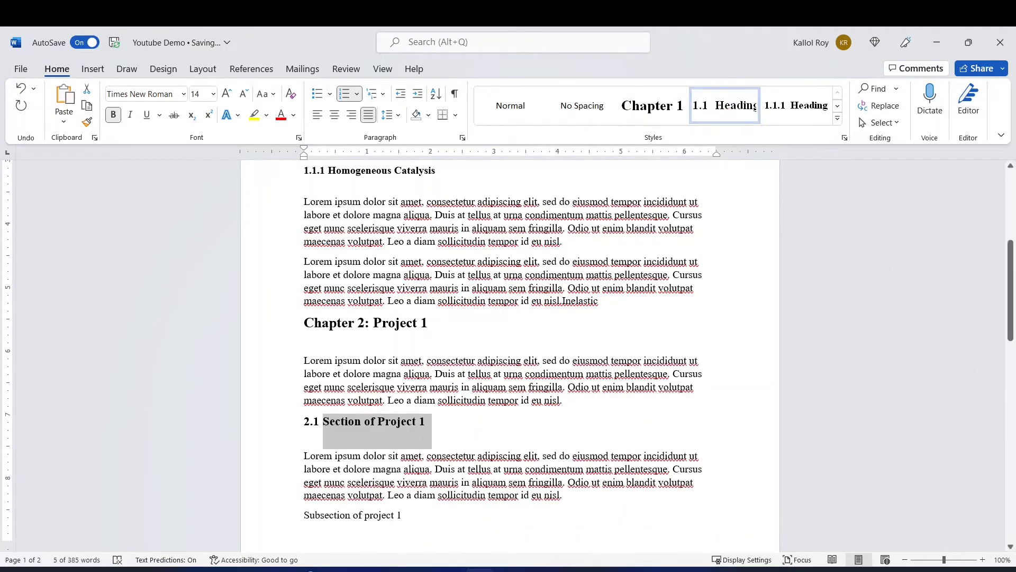
Apply the 1.1.1 heading style to the line "Subsection of project 1".
{"action": "scroll", "coordinate": [499, 411], "scroll_direction": "down", "scroll_amount": 3}
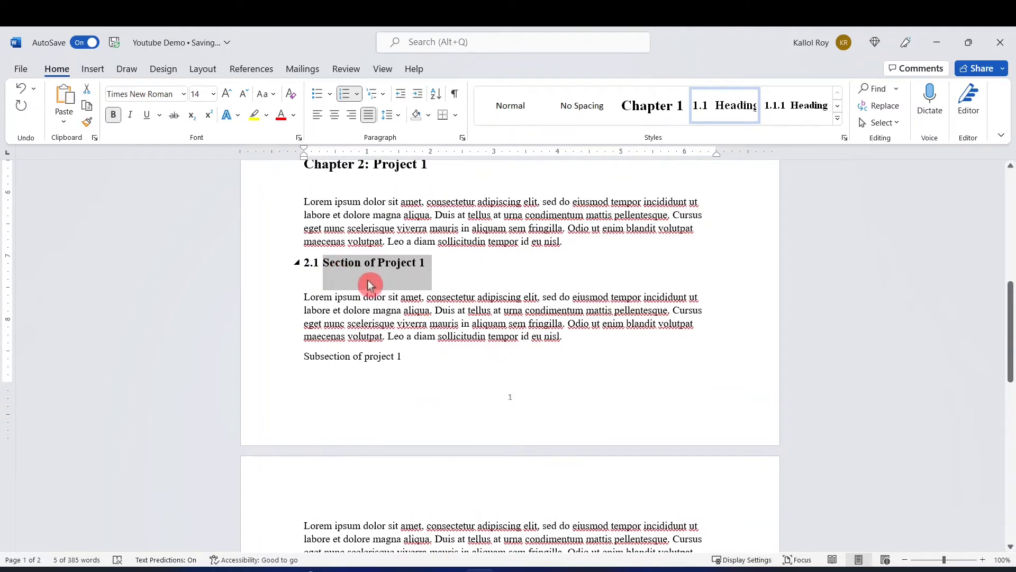
{"action": "scroll", "coordinate": [413, 272], "scroll_direction": "down", "scroll_amount": 3}
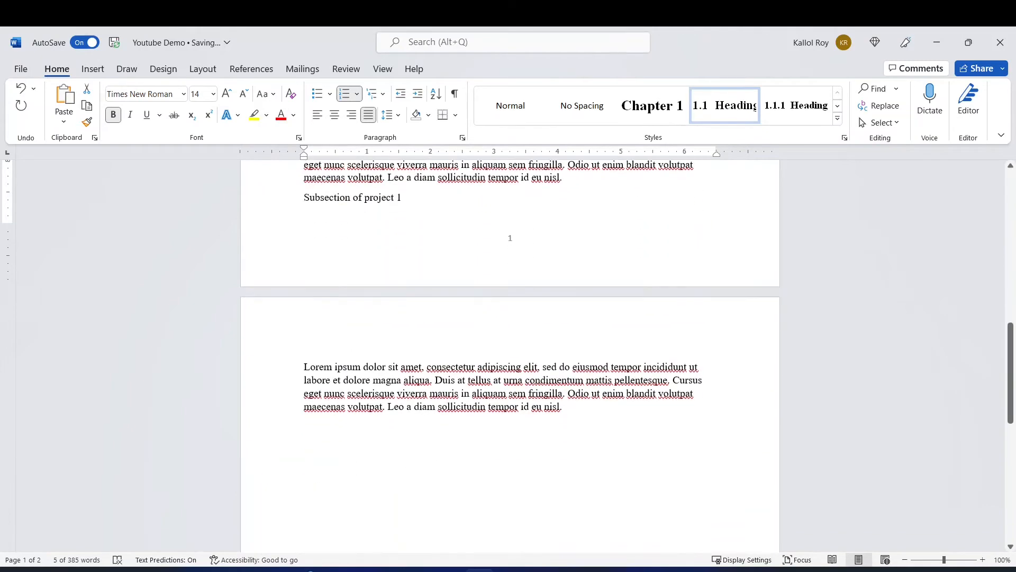
{"action": "scroll", "coordinate": [508, 237], "scroll_direction": "up", "scroll_amount": 3}
{"action": "left_click_drag", "start_coordinate": [407, 325], "coordinate": [322, 336]}
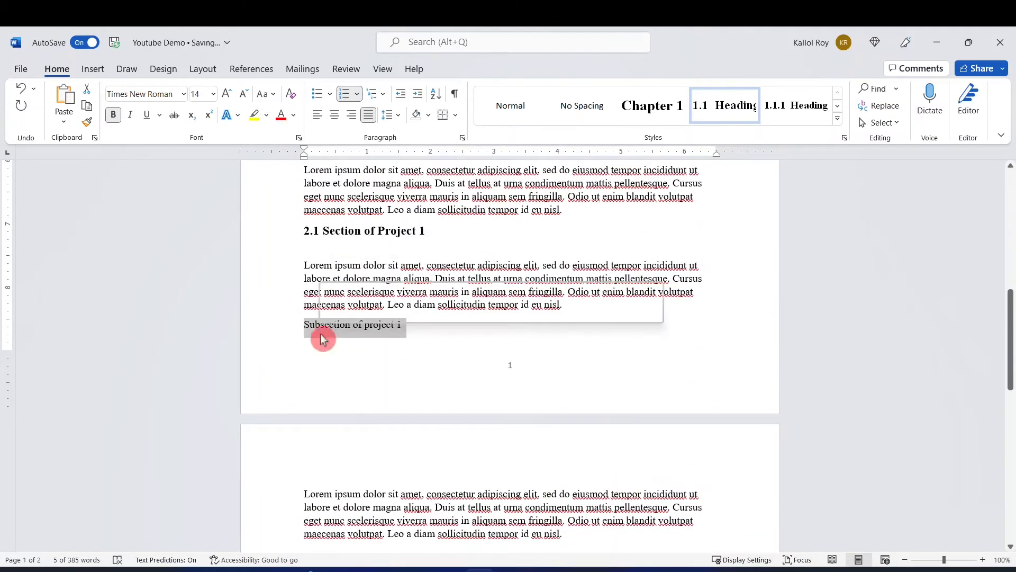
{"action": "left_click", "coordinate": [796, 110]}
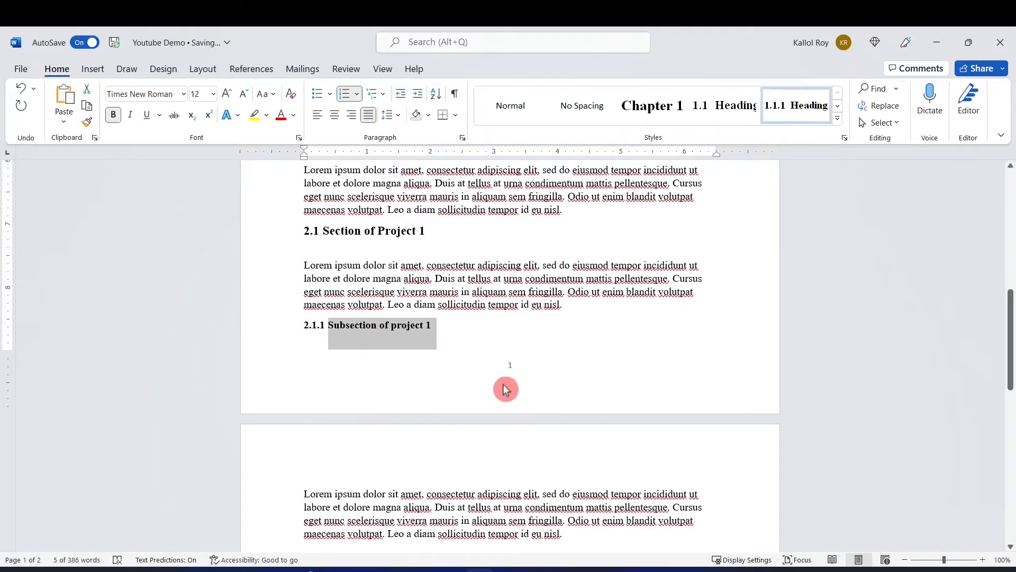
Insert a page break after the paragraph ending in "Inelastic", directly before the heading "Chapter 2: Project 1".
{"action": "scroll", "coordinate": [397, 363], "scroll_direction": "up", "scroll_amount": 2}
{"action": "scroll", "coordinate": [511, 355], "scroll_direction": "up", "scroll_amount": 1}
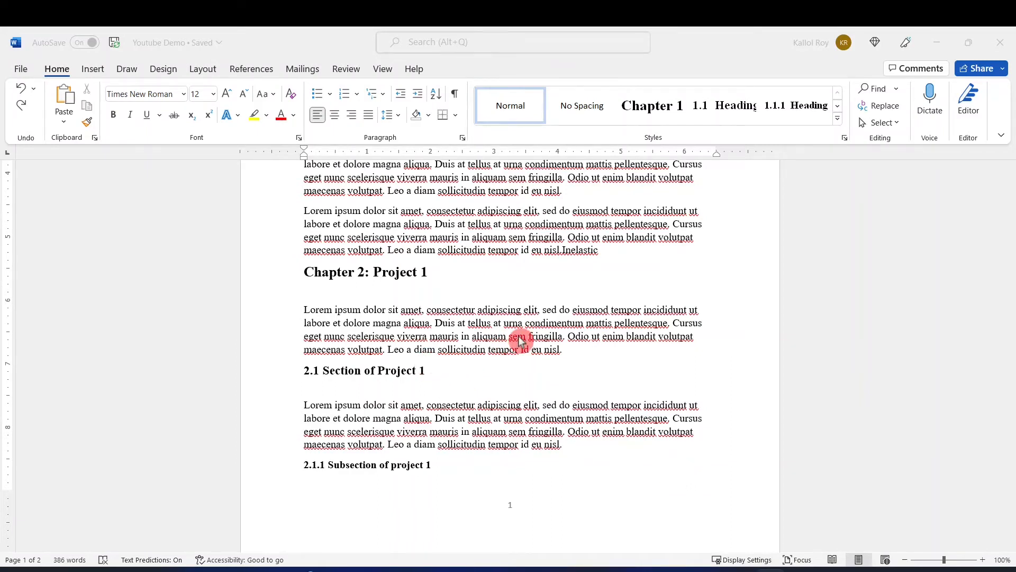
{"action": "scroll", "coordinate": [534, 369], "scroll_direction": "up", "scroll_amount": 3}
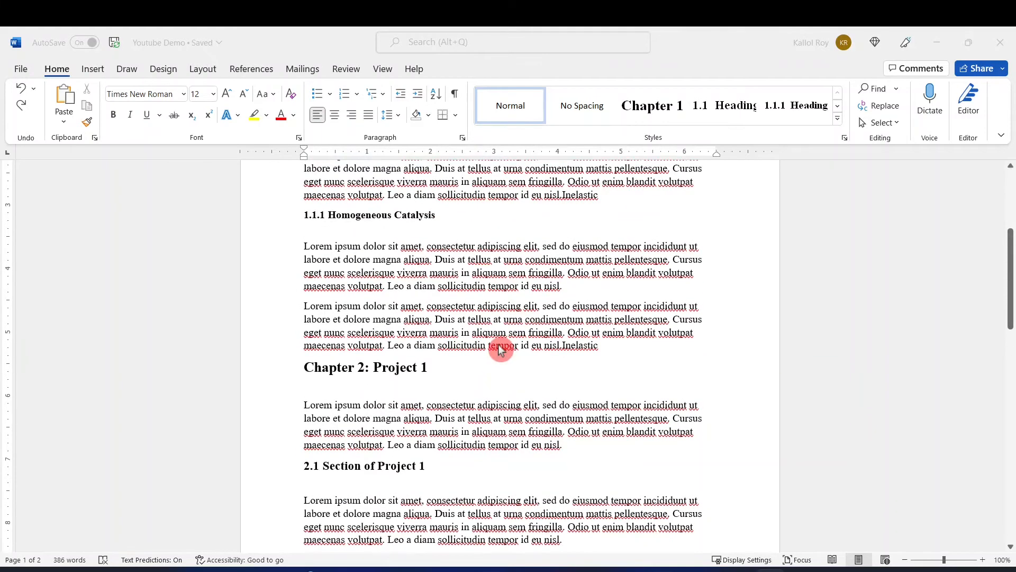
{"action": "scroll", "coordinate": [500, 350], "scroll_direction": "down", "scroll_amount": 3}
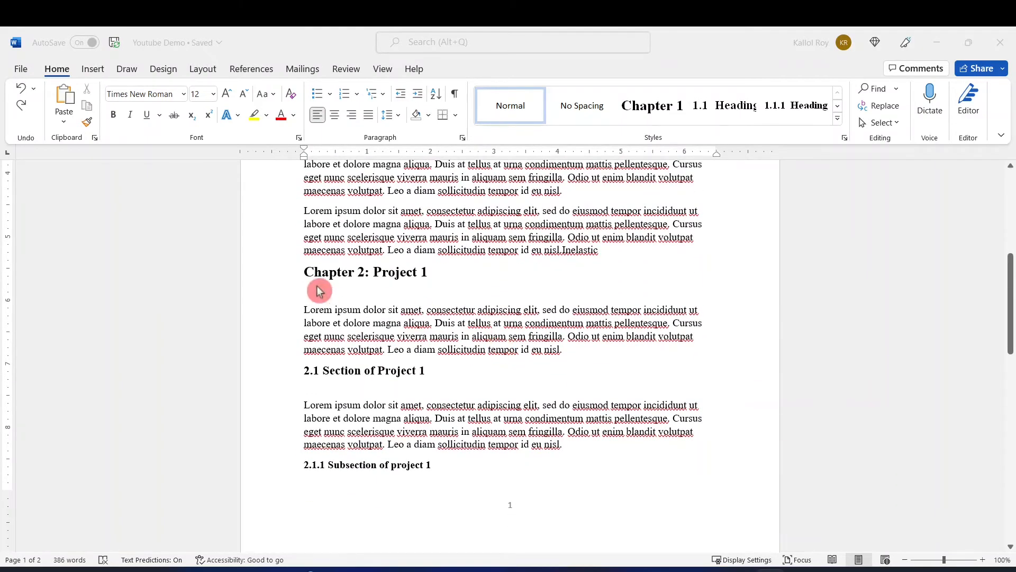
{"action": "left_click", "coordinate": [606, 256]}
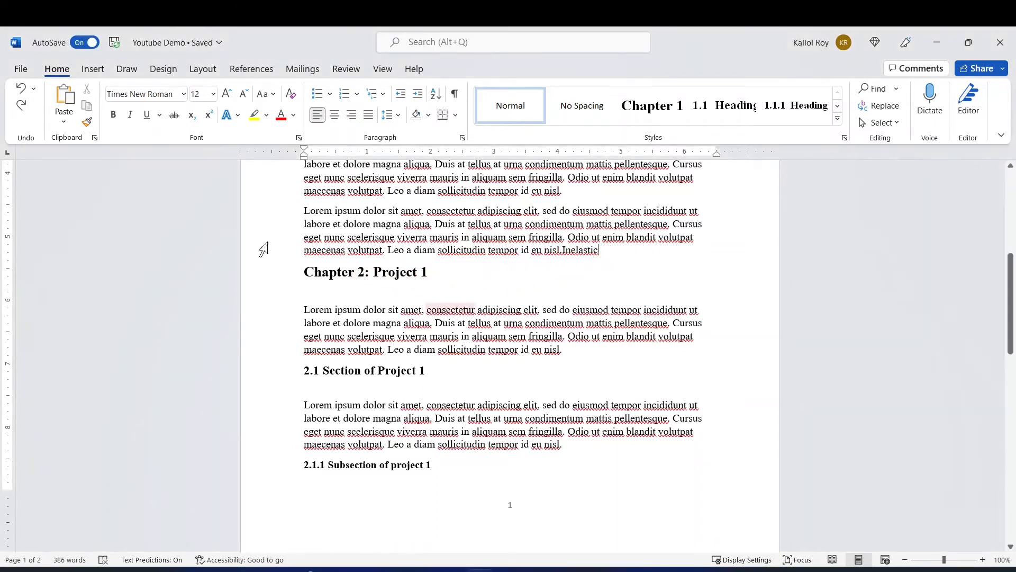
{"action": "left_click", "coordinate": [211, 77]}
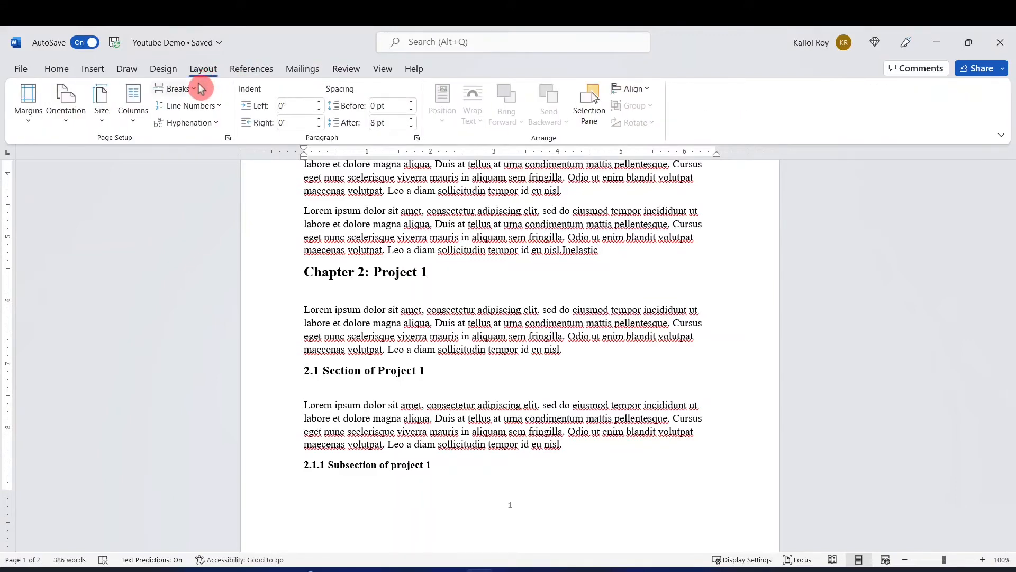
{"action": "left_click", "coordinate": [195, 90]}
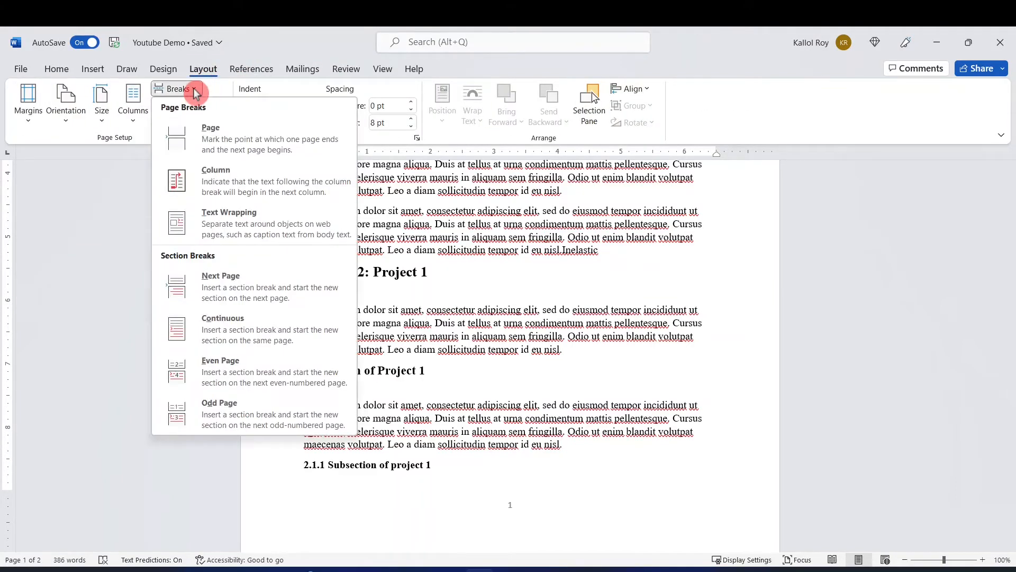
{"action": "left_click", "coordinate": [198, 144]}
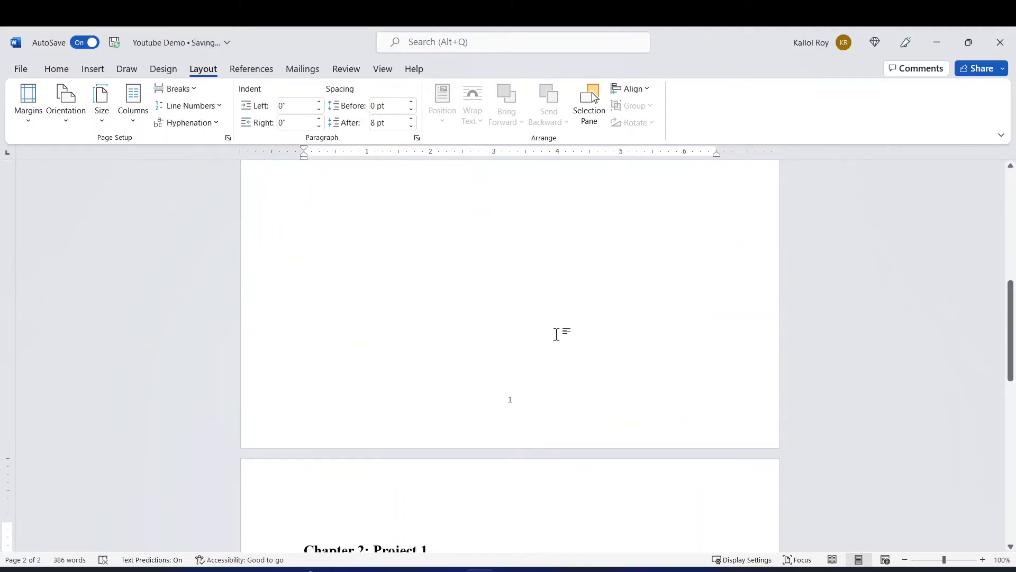
{"action": "scroll", "coordinate": [556, 336], "scroll_direction": "down", "scroll_amount": 4}
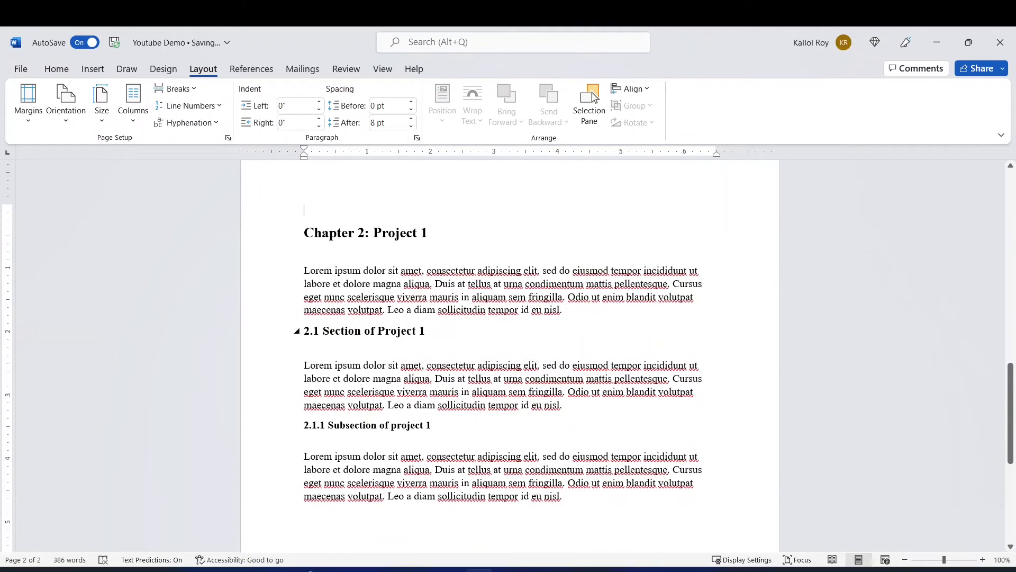
Show the formatting marks and move the page break onto its own line below the paragraph ending in "Inelastic".
{"action": "scroll", "coordinate": [430, 352], "scroll_direction": "up", "scroll_amount": 12}
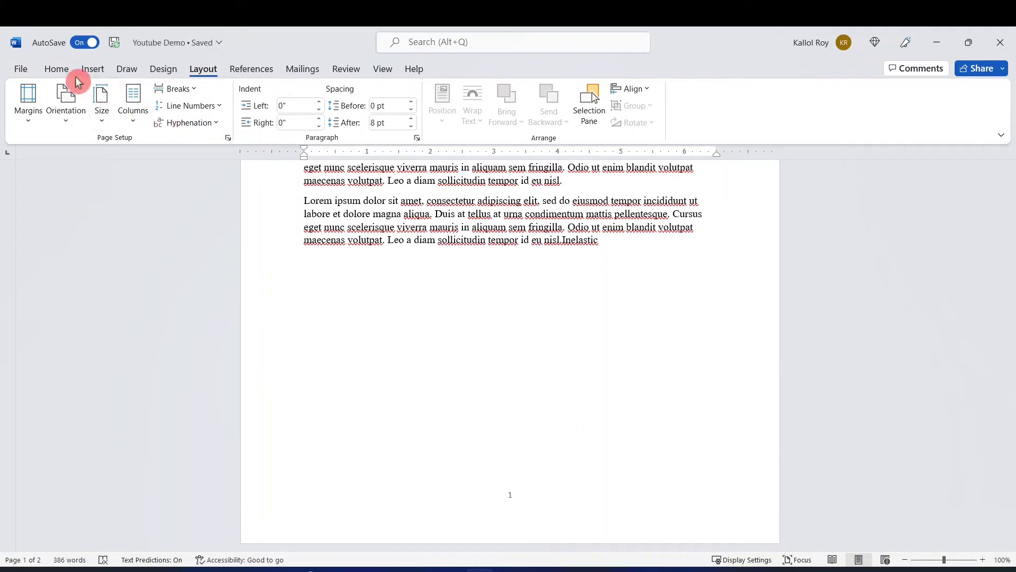
{"action": "left_click", "coordinate": [59, 71]}
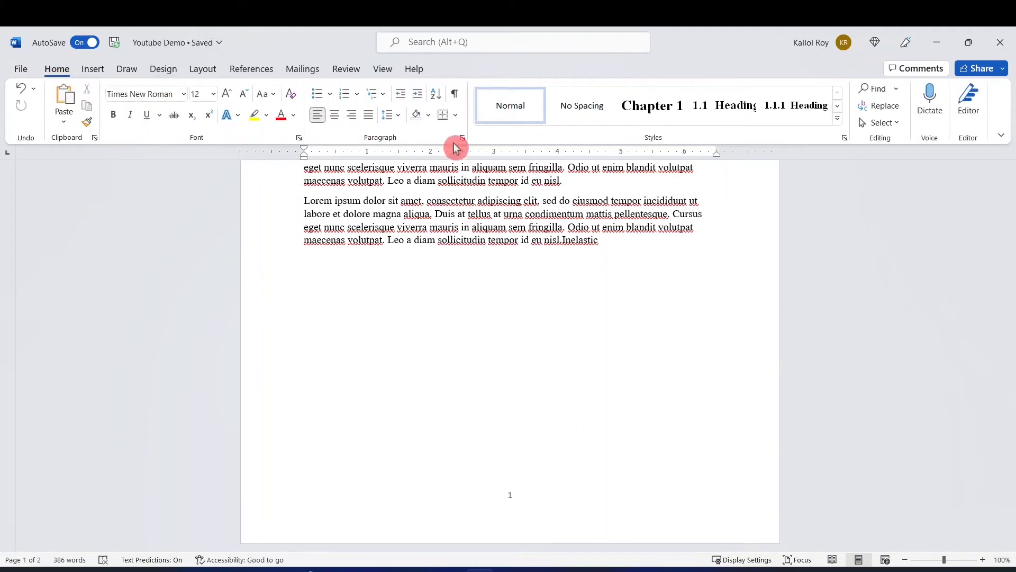
{"action": "left_click", "coordinate": [456, 100]}
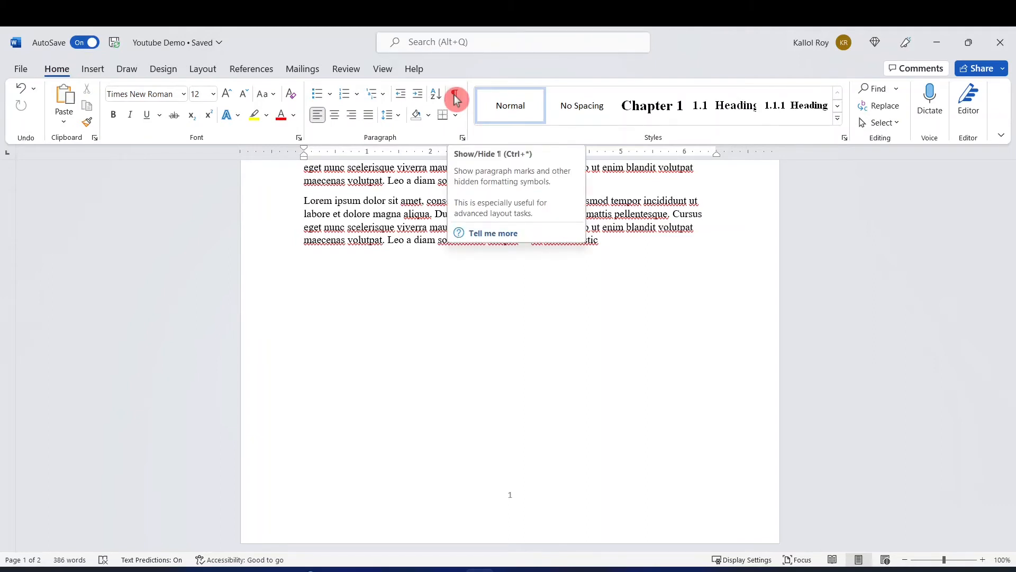
{"action": "left_click", "coordinate": [456, 98]}
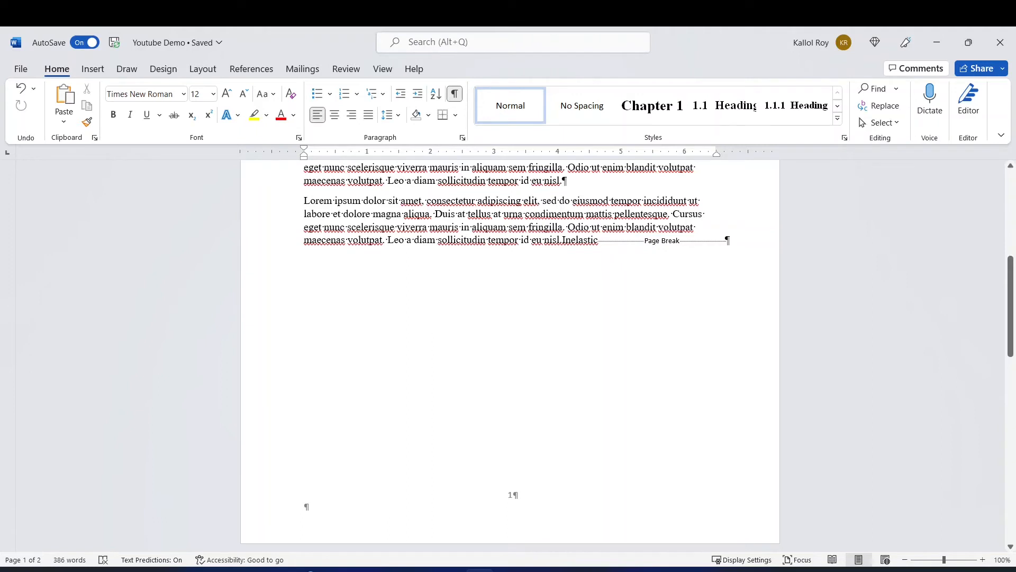
{"action": "left_click", "coordinate": [598, 240]}
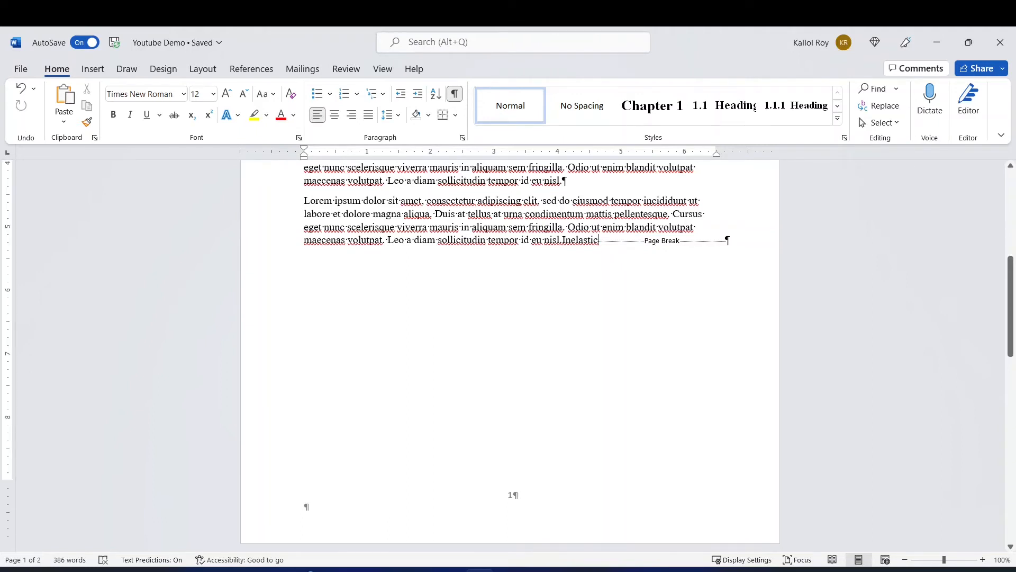
{"action": "key", "text": "Return"}
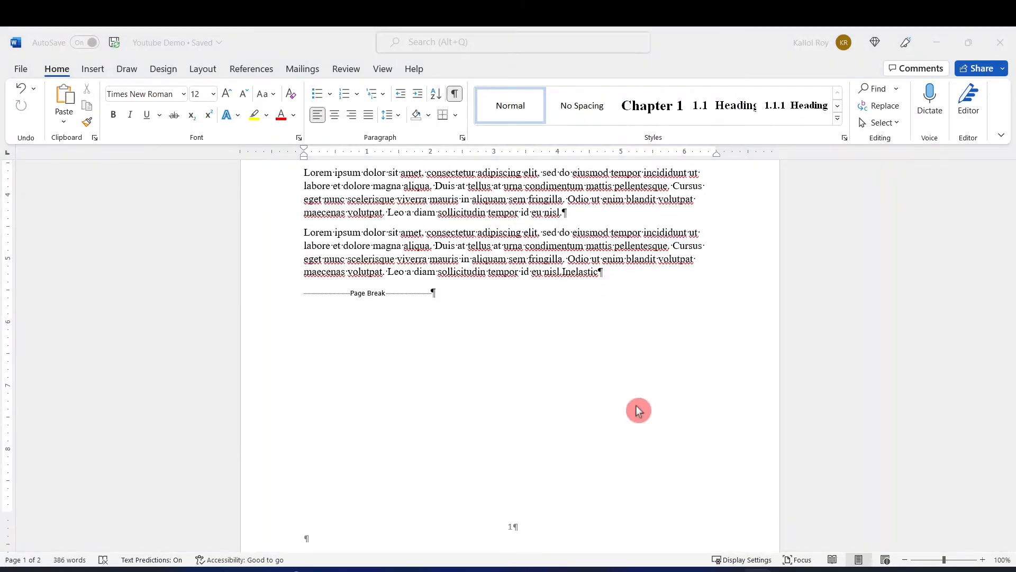
Delete the empty paragraph above the heading "Chapter 2: Project 1" on the second page.
{"action": "scroll", "coordinate": [637, 405], "scroll_direction": "down", "scroll_amount": 2}
{"action": "scroll", "coordinate": [632, 400], "scroll_direction": "down", "scroll_amount": 2}
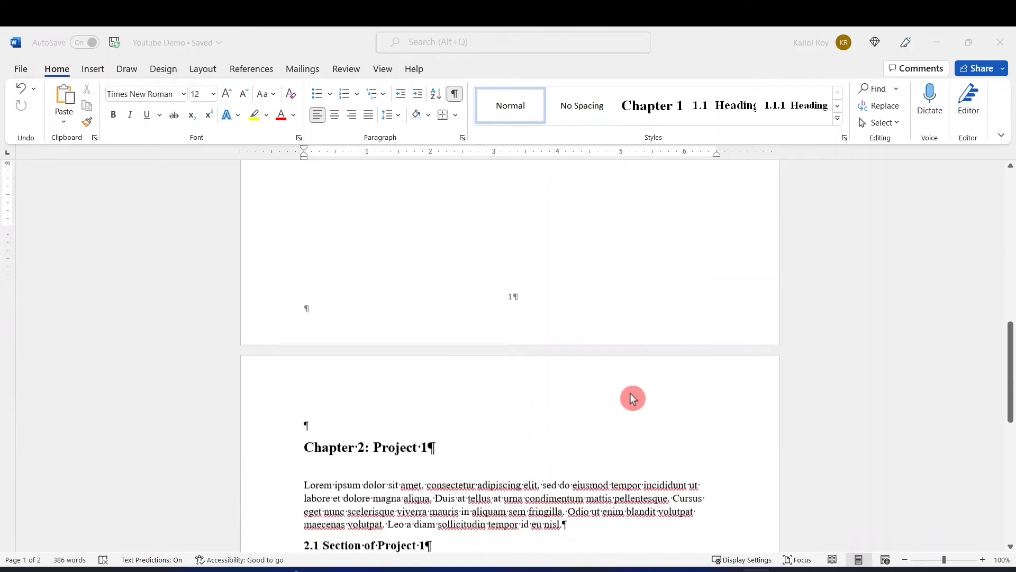
{"action": "scroll", "coordinate": [633, 398], "scroll_direction": "down", "scroll_amount": 3}
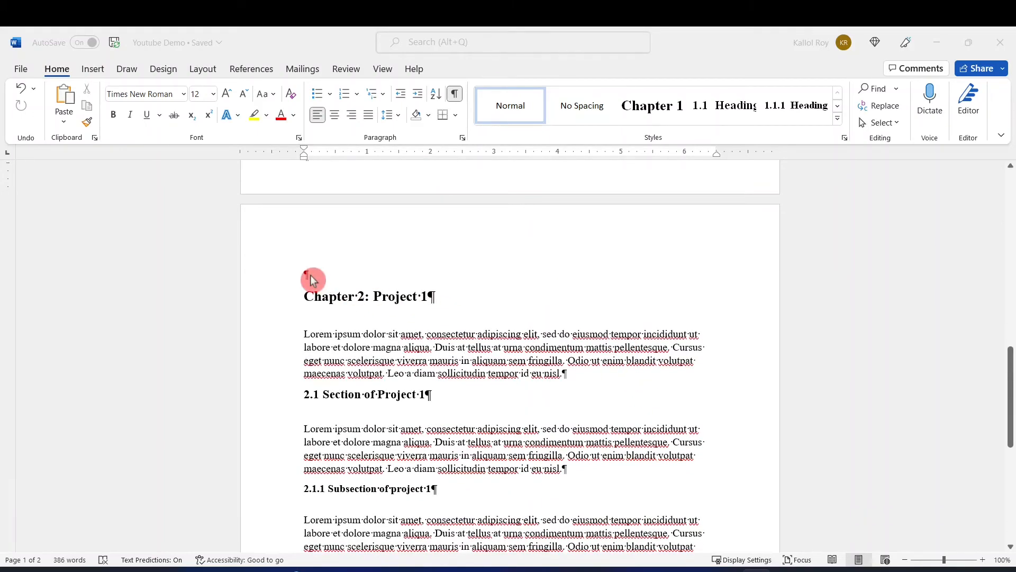
{"action": "left_click", "coordinate": [308, 275]}
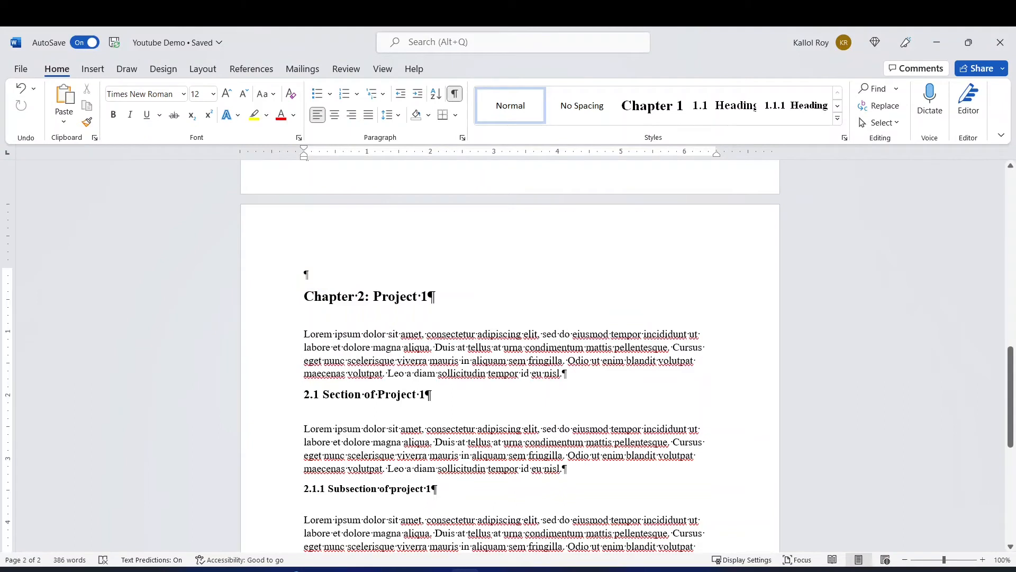
{"action": "key", "text": "Down"}
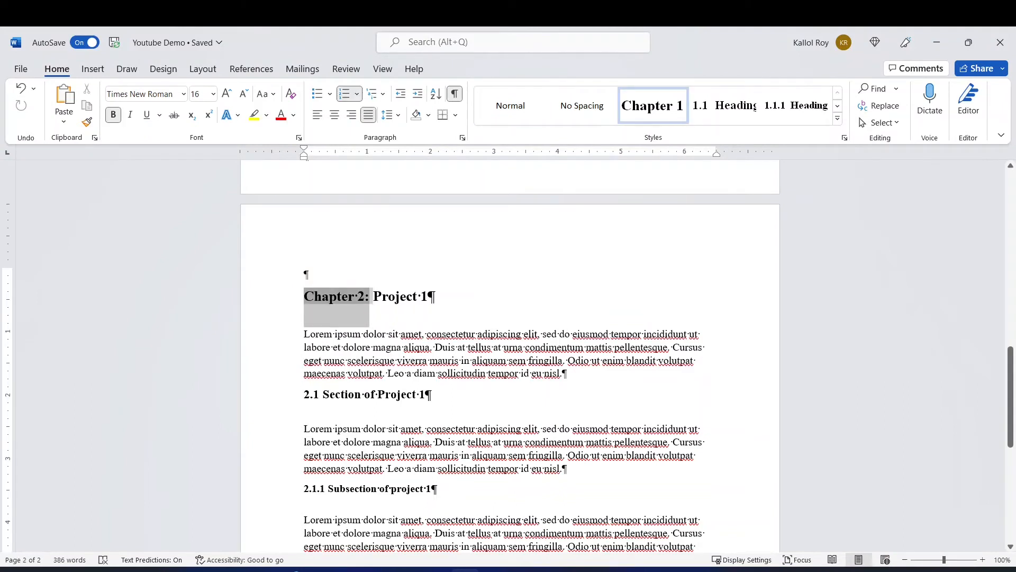
{"action": "key", "text": "Up"}
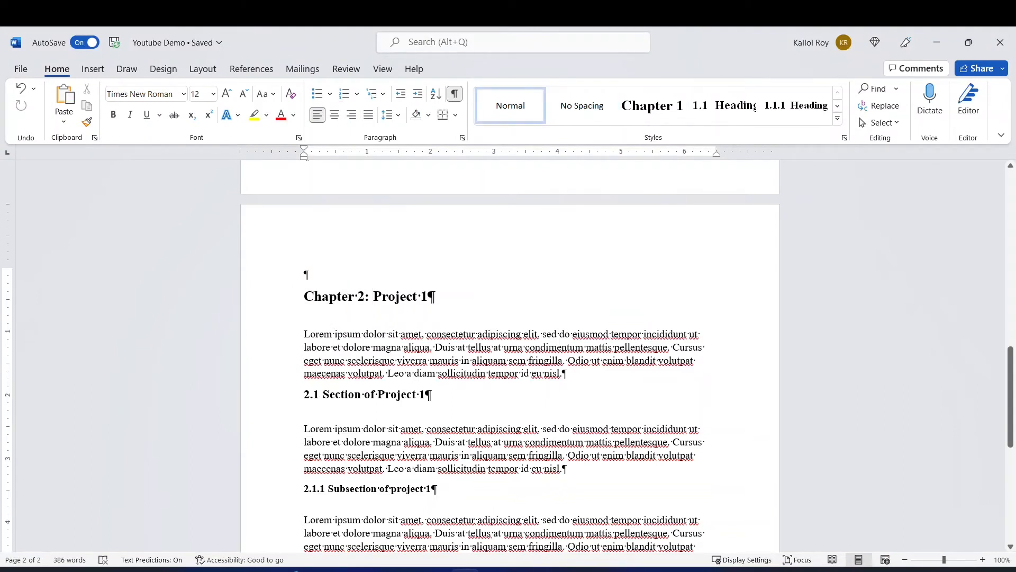
{"action": "key", "text": "BackSpace"}
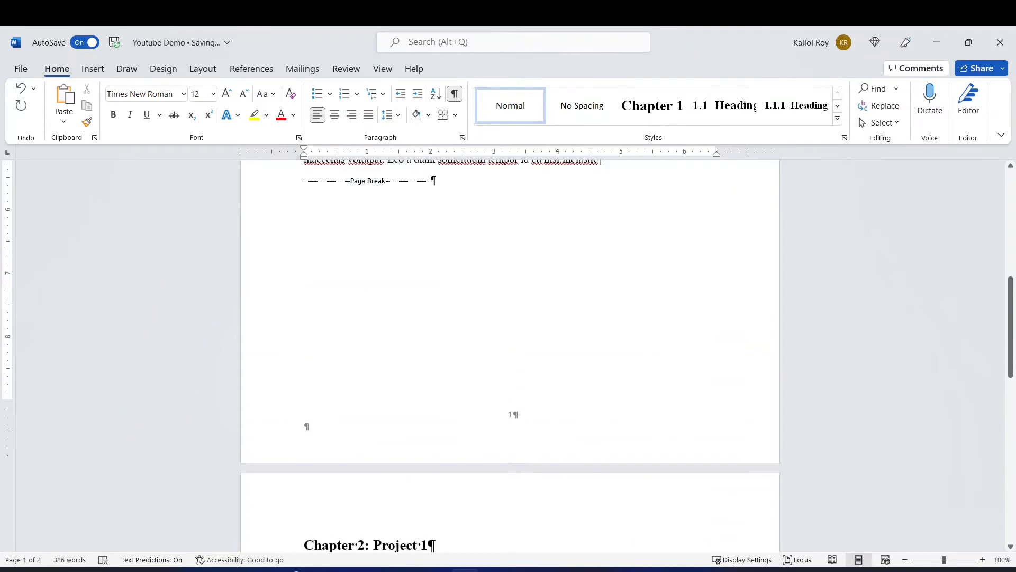
Add a line before the page break and paste four copies of the last Homogeneous Catalysis paragraph there, then check where Chapter 2 starts.
{"action": "scroll", "coordinate": [345, 303], "scroll_direction": "down", "scroll_amount": 5}
{"action": "scroll", "coordinate": [510, 354], "scroll_direction": "down", "scroll_amount": 3}
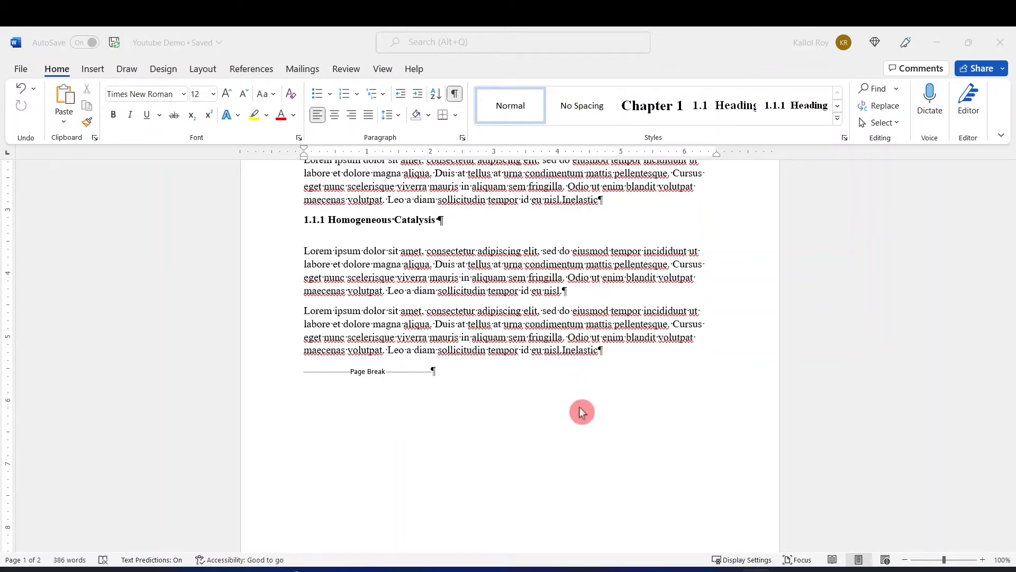
{"action": "left_click", "coordinate": [600, 353]}
{"action": "key", "text": "Return"}
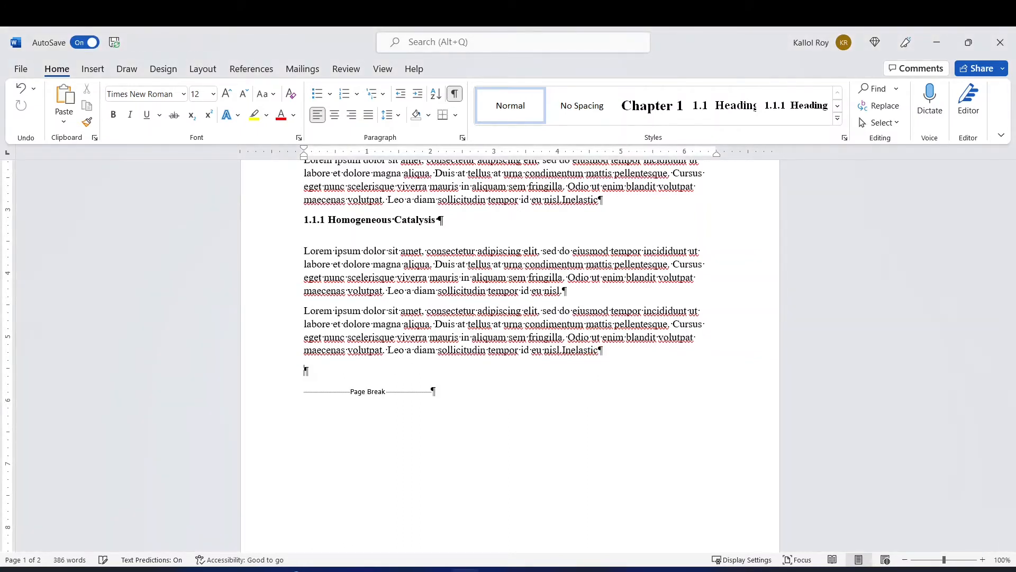
{"action": "left_click_drag", "start_coordinate": [601, 353], "coordinate": [314, 318]}
{"action": "key", "text": "ctrl+c"}
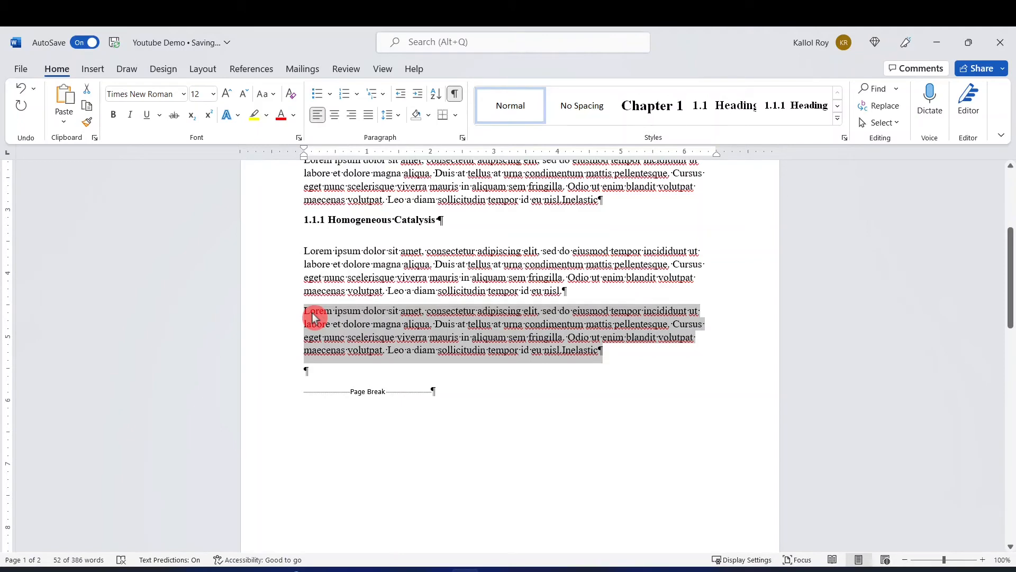
{"action": "left_click", "coordinate": [306, 371]}
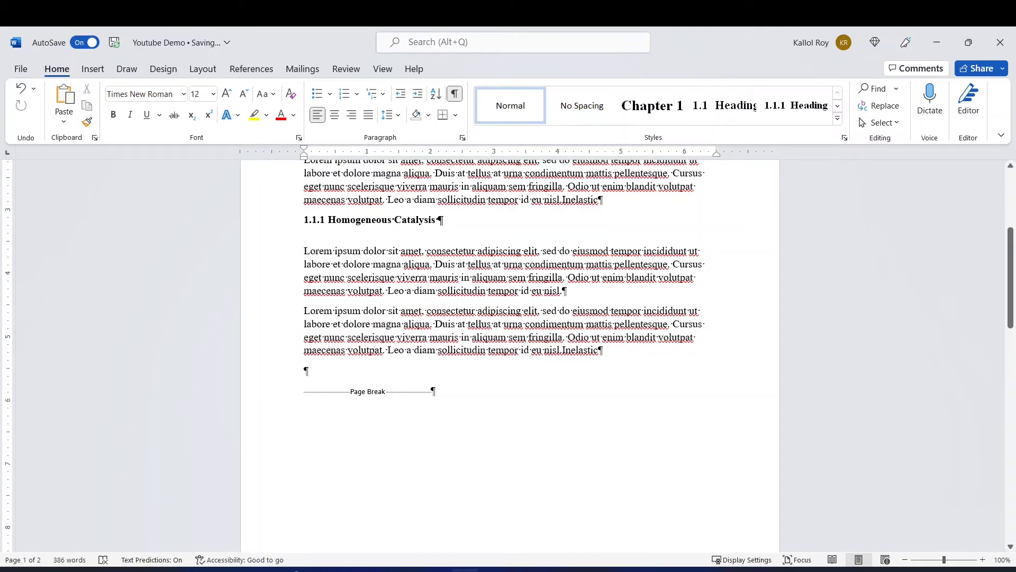
{"action": "key", "text": "ctrl+v"}
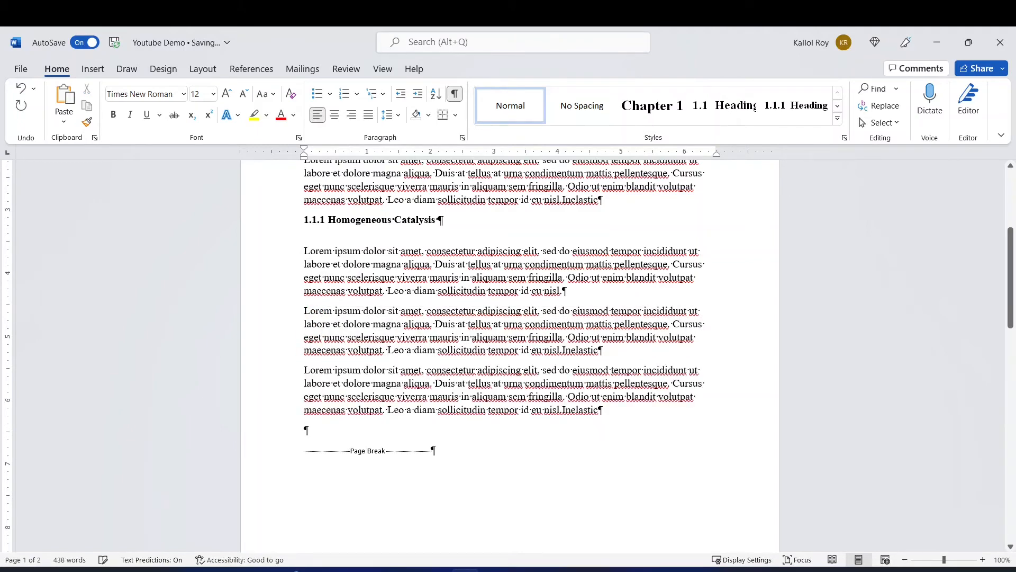
{"action": "key", "text": "ctrl+v"}
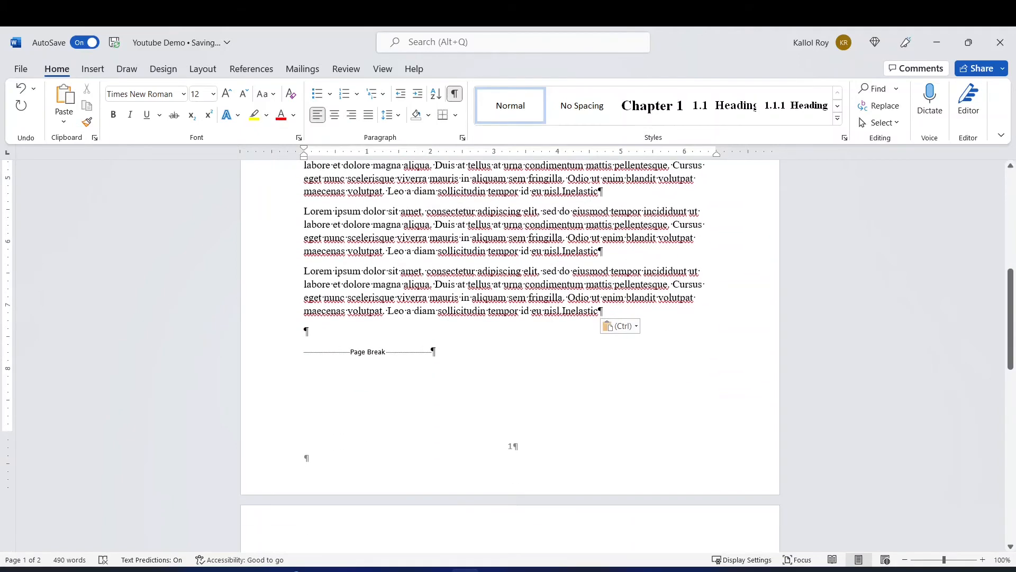
{"action": "key", "text": "ctrl+v"}
{"action": "scroll", "coordinate": [355, 402], "scroll_direction": "down", "scroll_amount": 3}
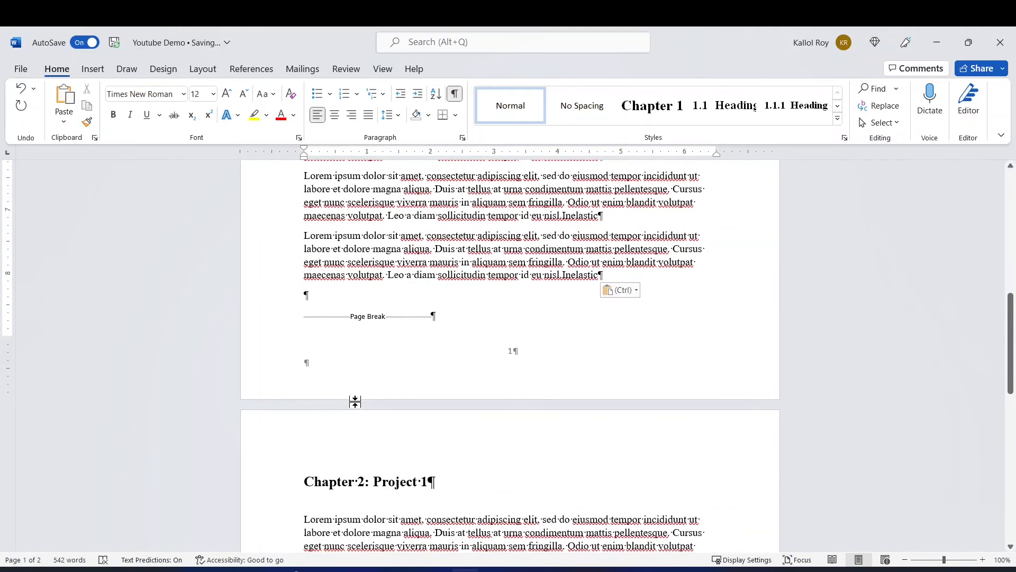
{"action": "type", "text": "Lorem ipsum dolor sit amet, consectetur adipiscing elit, sed do eiusmod tempor incididunt ut labore et dolore magna aliqua. Duis at tellus at urna condimentum mattis pellentesque. Cursus eget nunc scelerisque viverra mauris in aliquam sem fringilla. Odio ut enim blandit volutpat maecenas volutpat. Leo a diam sollicitudin tempor id eu nisl.Inelastic"}
{"action": "scroll", "coordinate": [388, 381], "scroll_direction": "down", "scroll_amount": 4}
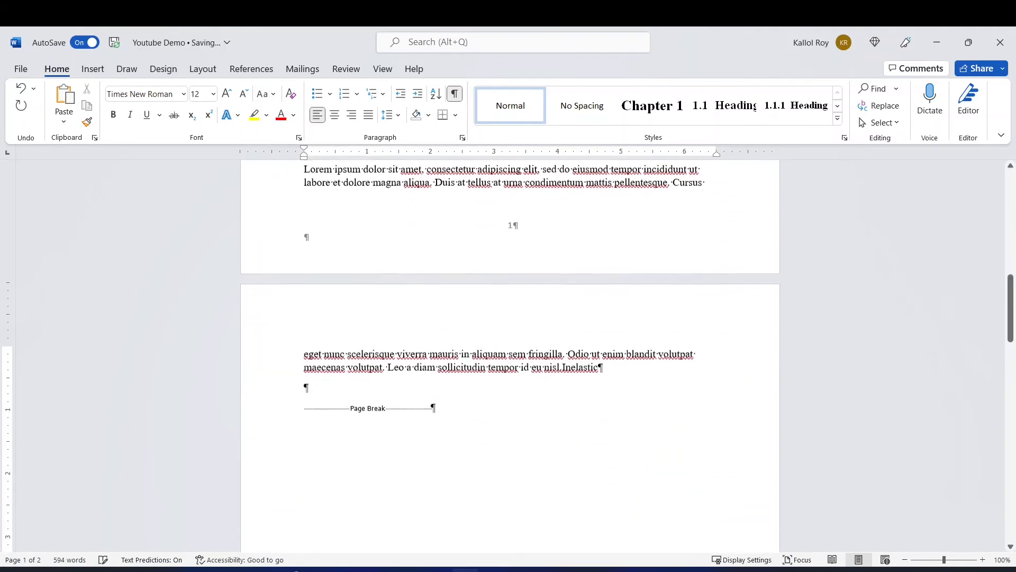
{"action": "scroll", "coordinate": [510, 354], "scroll_direction": "down", "scroll_amount": 3}
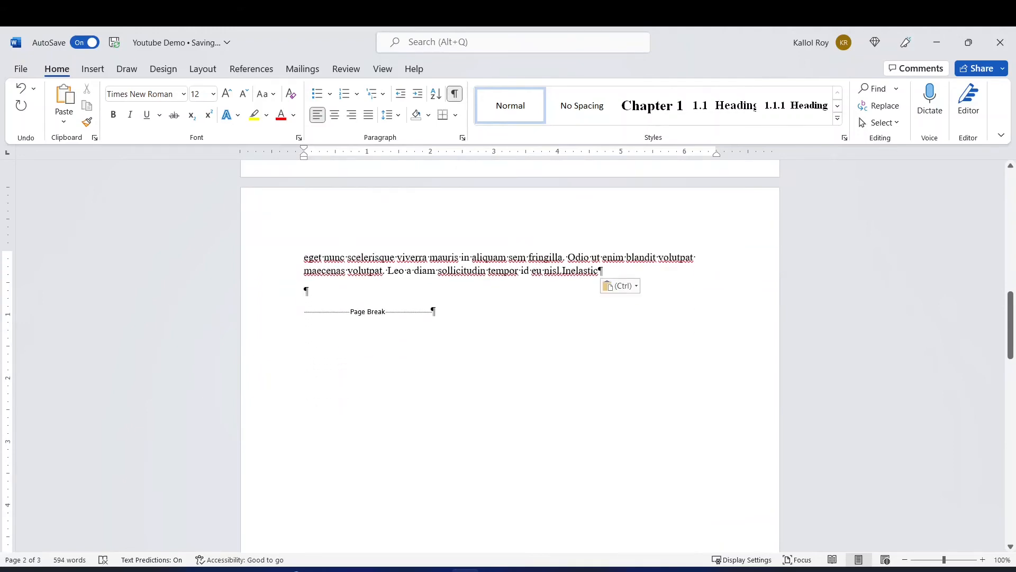
{"action": "scroll", "coordinate": [510, 355], "scroll_direction": "down", "scroll_amount": 14}
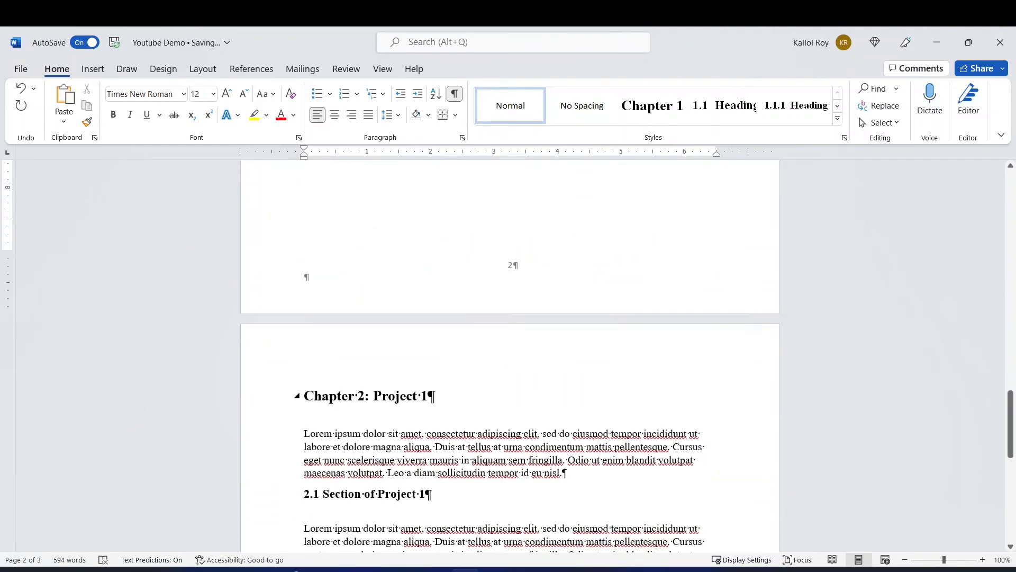
{"action": "scroll", "coordinate": [511, 355], "scroll_direction": "down", "scroll_amount": 4}
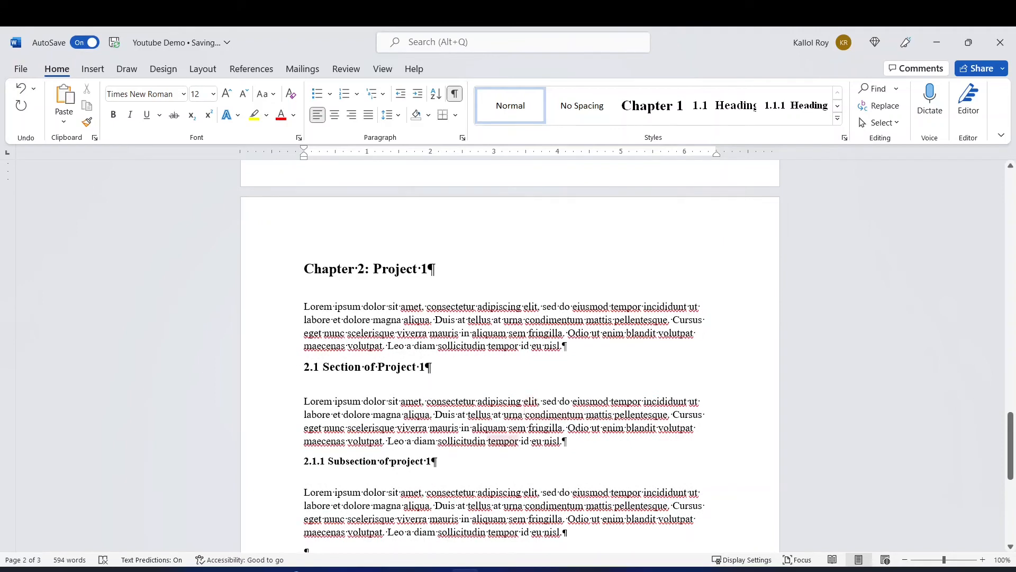
Hide the formatting marks in the document.
{"action": "scroll", "coordinate": [510, 355], "scroll_direction": "up", "scroll_amount": 20}
{"action": "scroll", "coordinate": [510, 355], "scroll_direction": "up", "scroll_amount": 3}
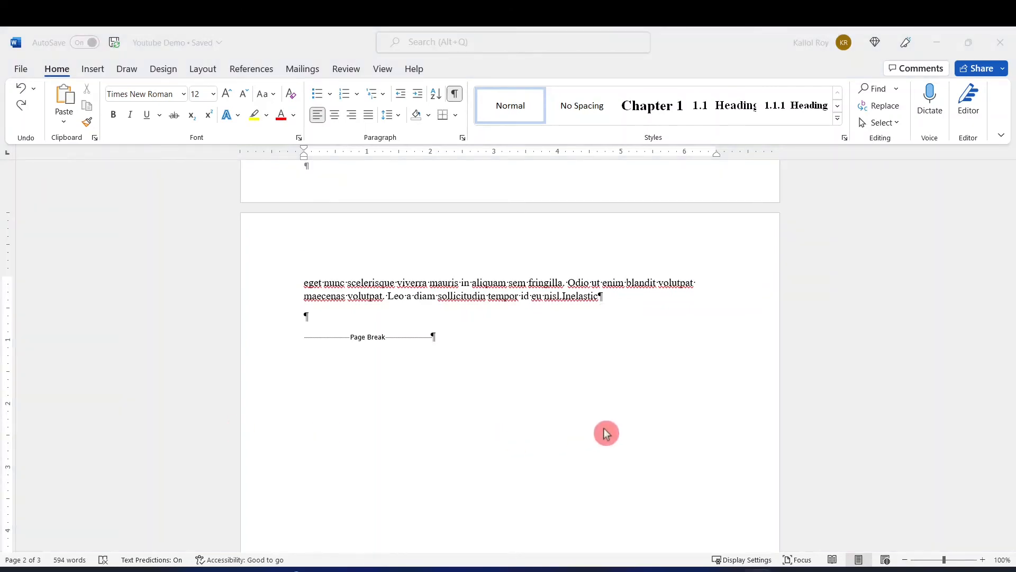
{"action": "left_click", "coordinate": [456, 100]}
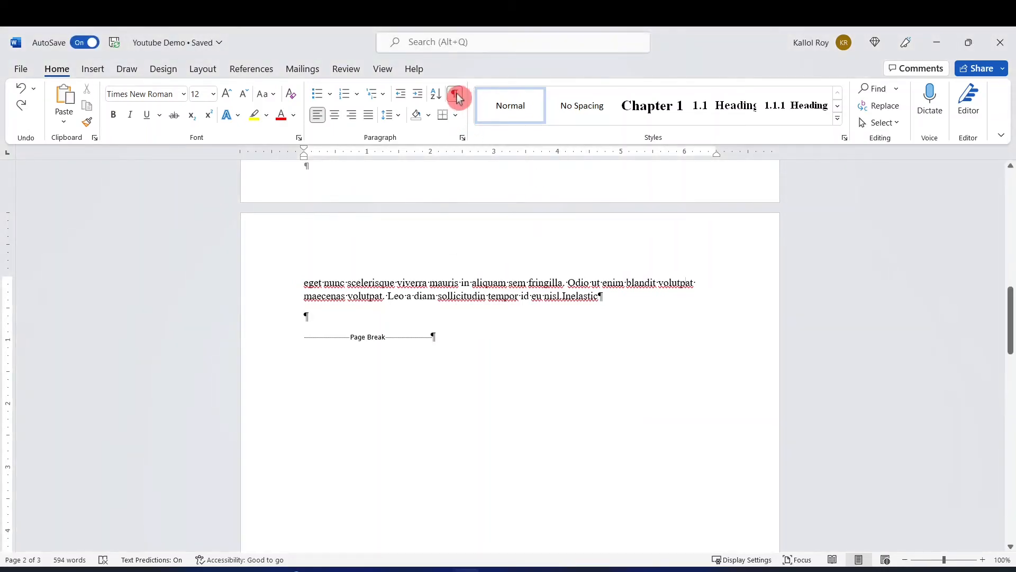
{"action": "left_click", "coordinate": [455, 95]}
Add a new line reading "New Section" after the introductory paragraph of Chapter 1, directly above the Catalysis heading.
{"action": "scroll", "coordinate": [544, 376], "scroll_direction": "up", "scroll_amount": 10}
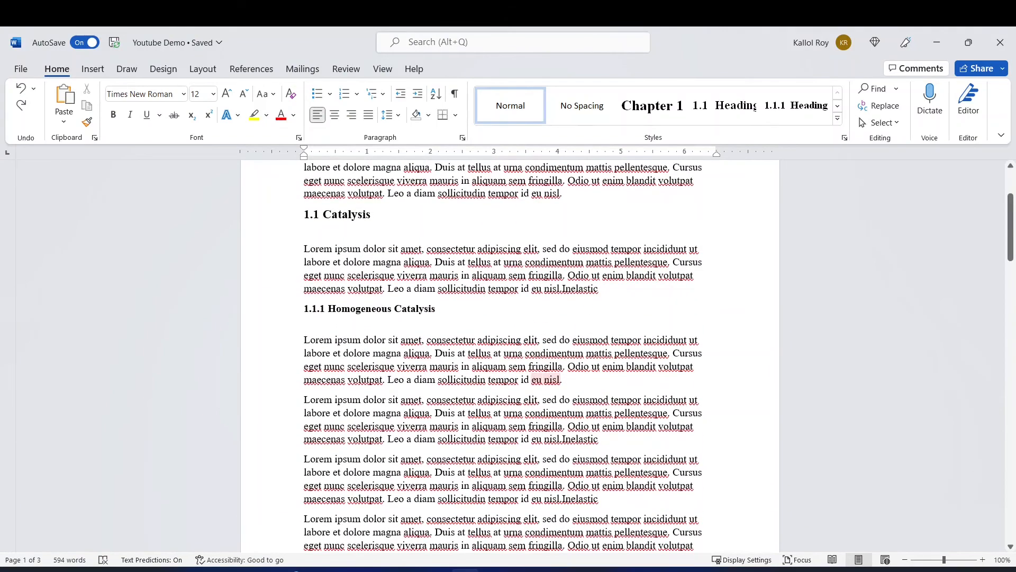
{"action": "scroll", "coordinate": [502, 361], "scroll_direction": "up", "scroll_amount": 3}
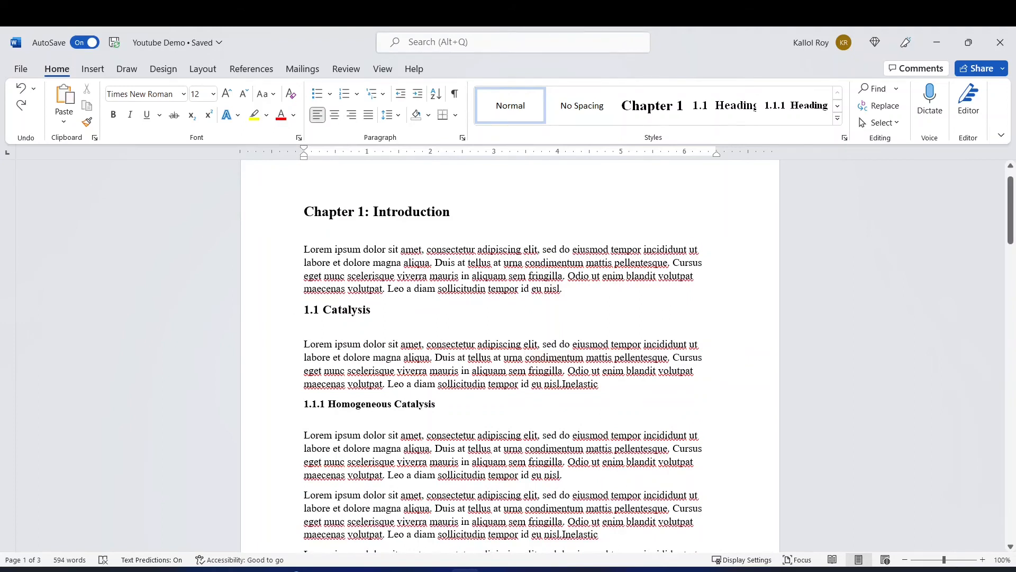
{"action": "left_click", "coordinate": [563, 289]}
{"action": "key", "text": "Return"}
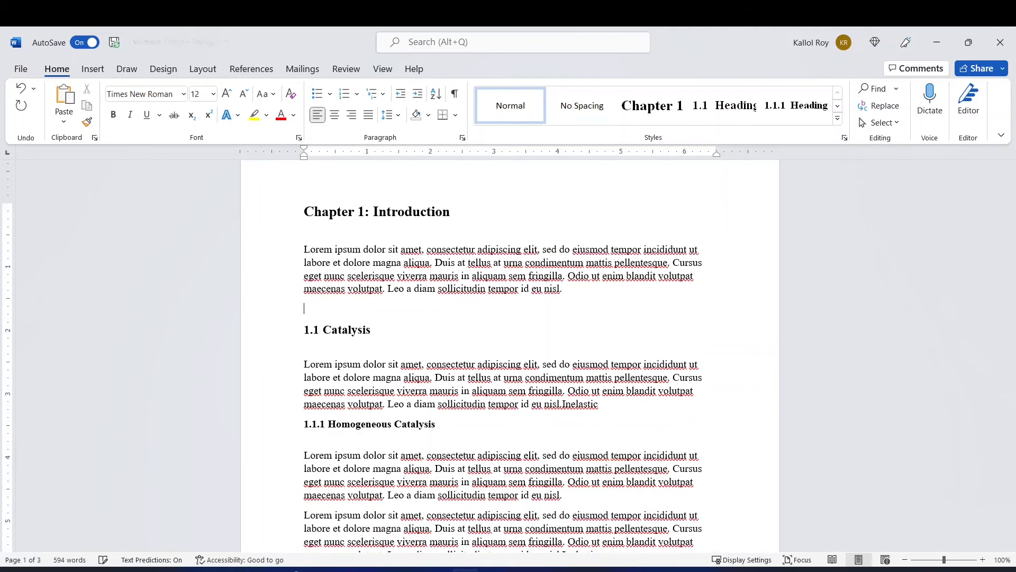
{"action": "type", "text": "New Section"}
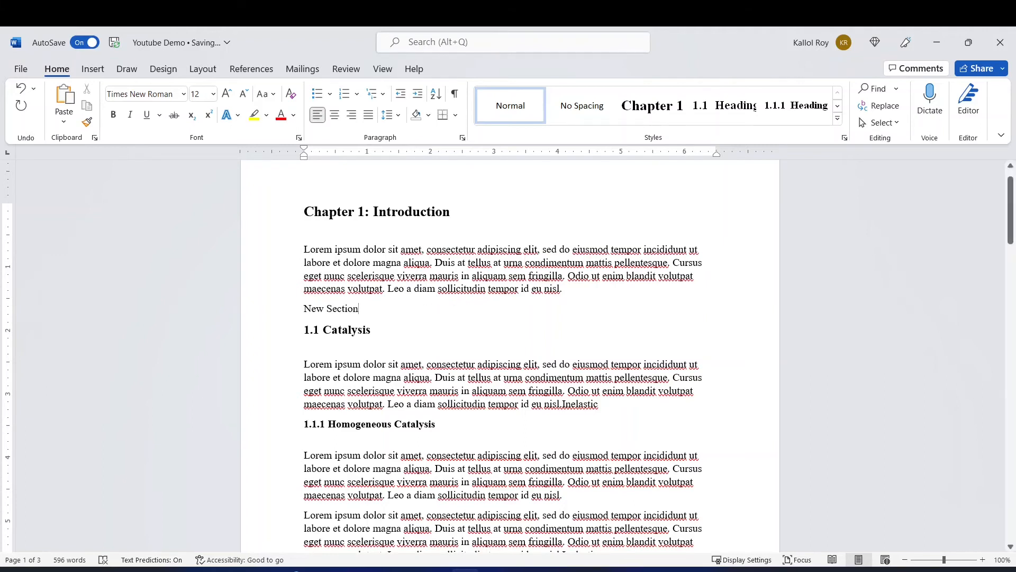
Apply the numbered Heading 2 style to the "New Section" line.
{"action": "left_click_drag", "start_coordinate": [364, 308], "coordinate": [304, 309]}
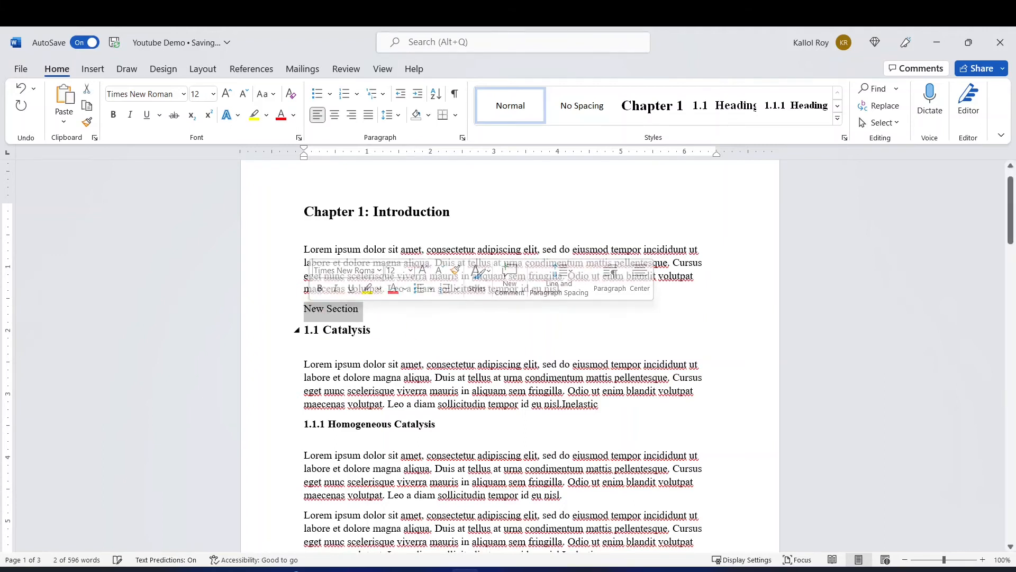
{"action": "left_click", "coordinate": [723, 108]}
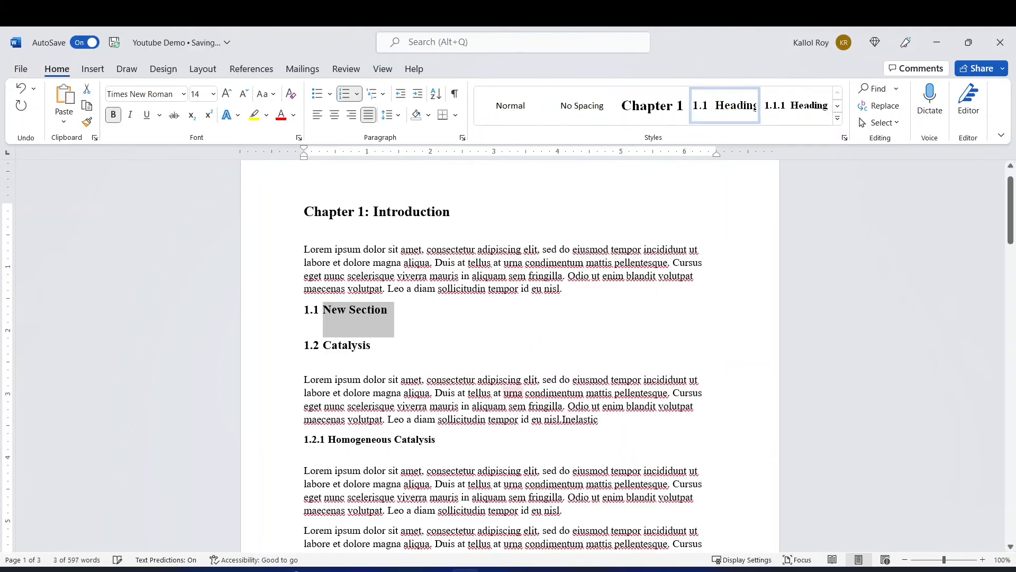
{"action": "left_click", "coordinate": [374, 344]}
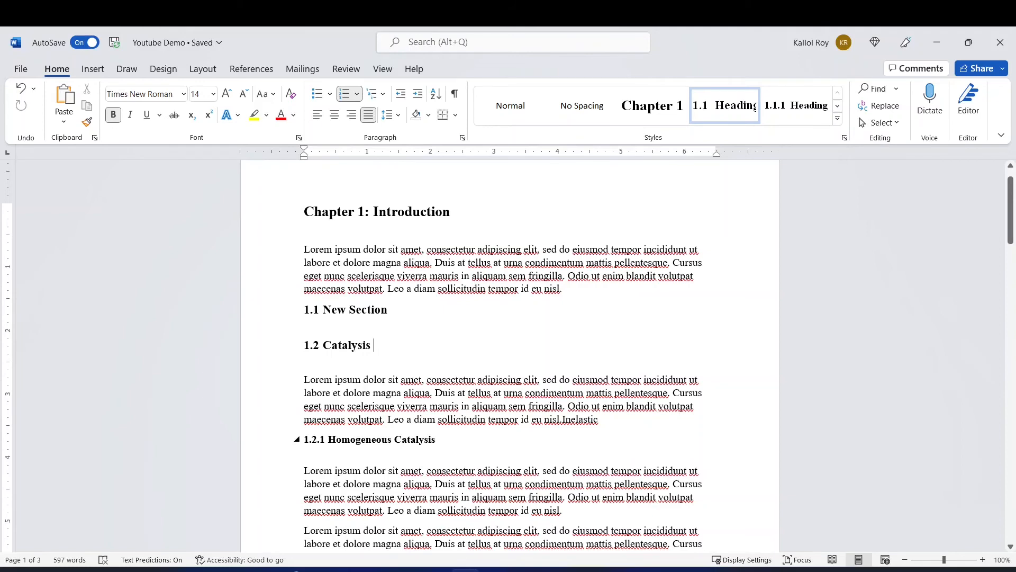
Cut the "Chapter 1: Introduction" heading with its paragraph and paste them back below a few blank lines at the start of the document.
{"action": "scroll", "coordinate": [508, 261], "scroll_direction": "down", "scroll_amount": 15}
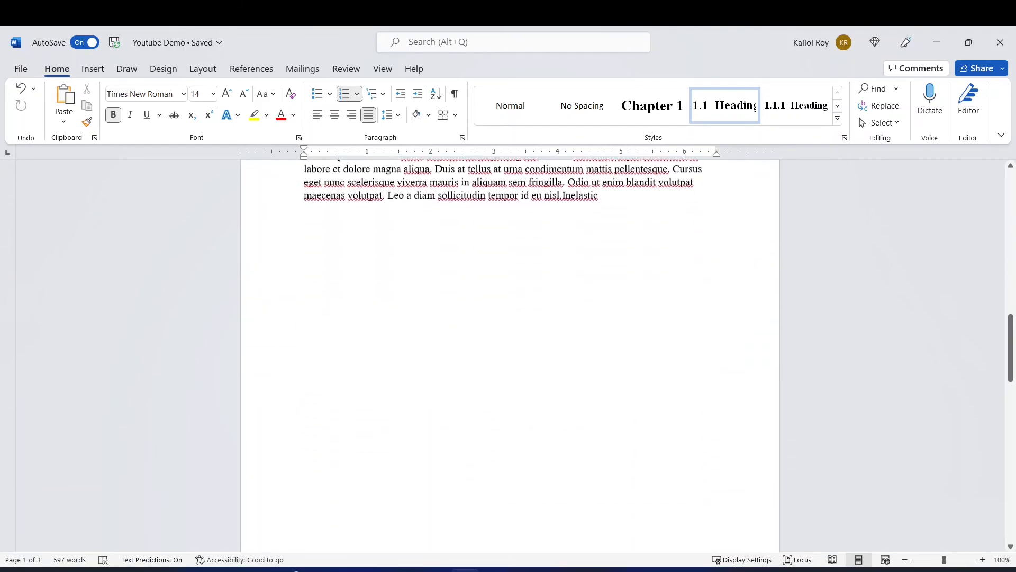
{"action": "scroll", "coordinate": [510, 355], "scroll_direction": "down", "scroll_amount": 4}
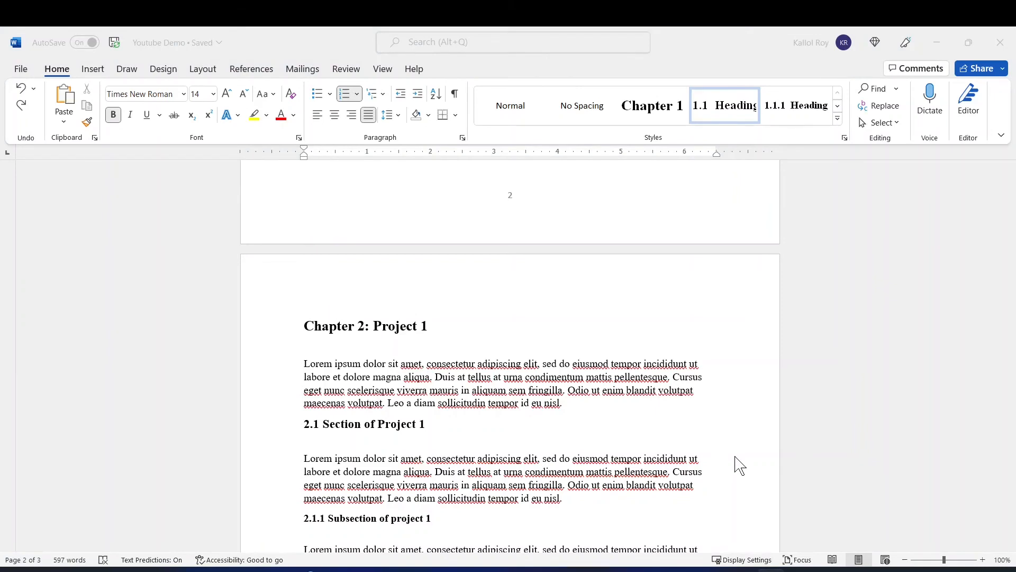
{"action": "scroll", "coordinate": [735, 434], "scroll_direction": "up", "scroll_amount": 14}
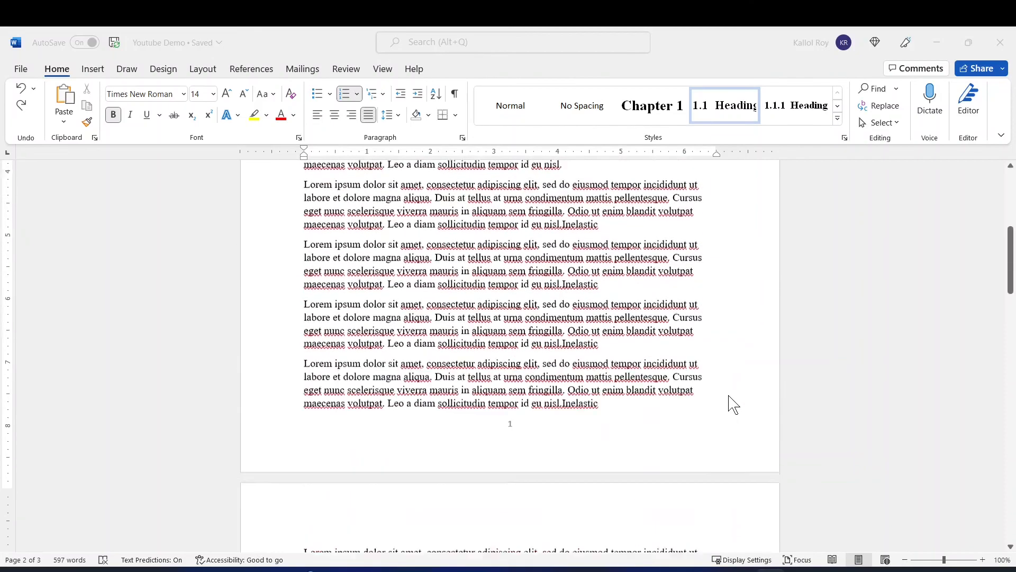
{"action": "scroll", "coordinate": [733, 405], "scroll_direction": "up", "scroll_amount": 5}
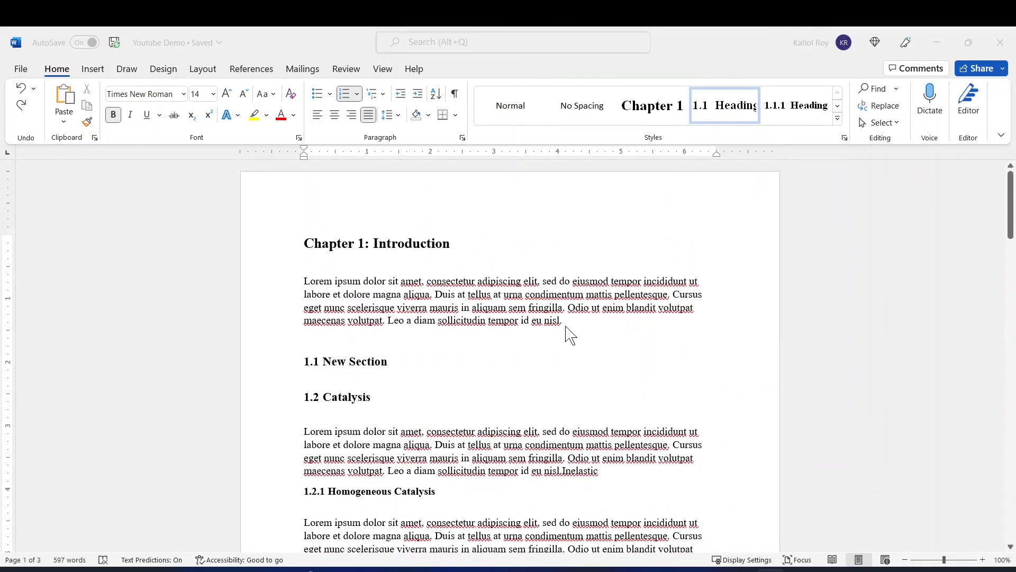
{"action": "left_click", "coordinate": [569, 334]}
{"action": "left_click_drag", "start_coordinate": [564, 324], "coordinate": [373, 244]}
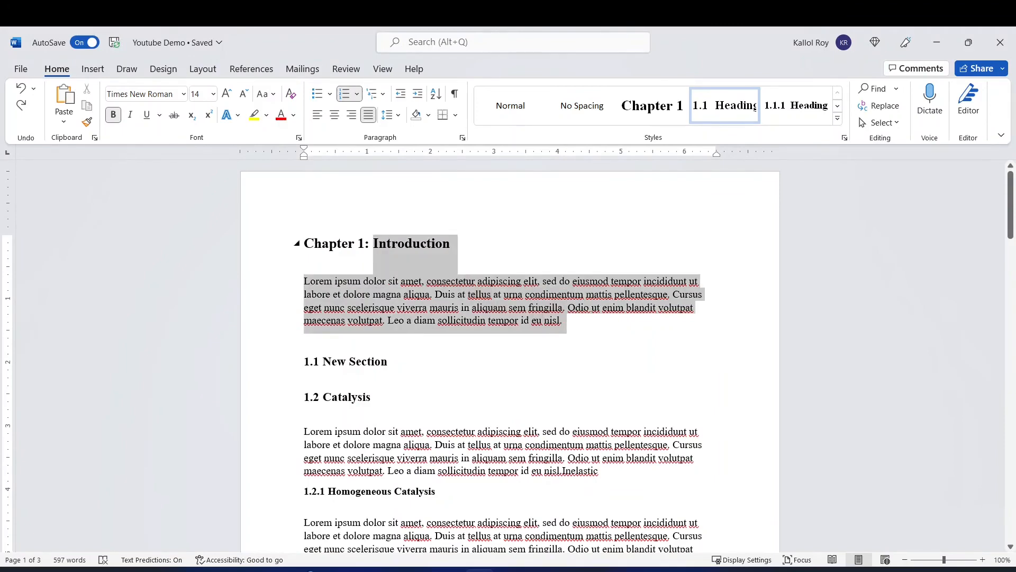
{"action": "right_click", "coordinate": [401, 244]}
{"action": "left_click", "coordinate": [430, 294]}
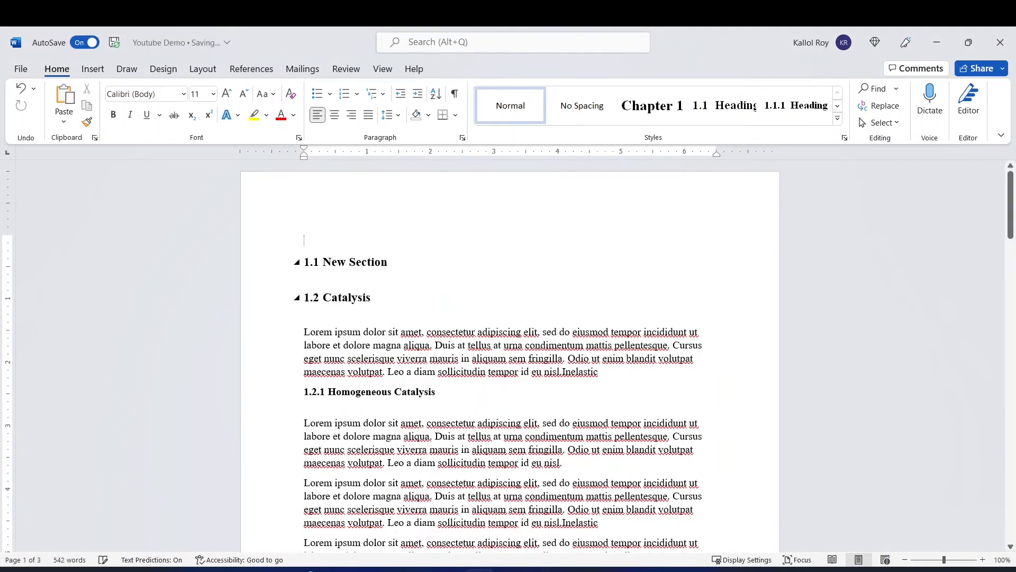
{"action": "key", "text": "Return"}
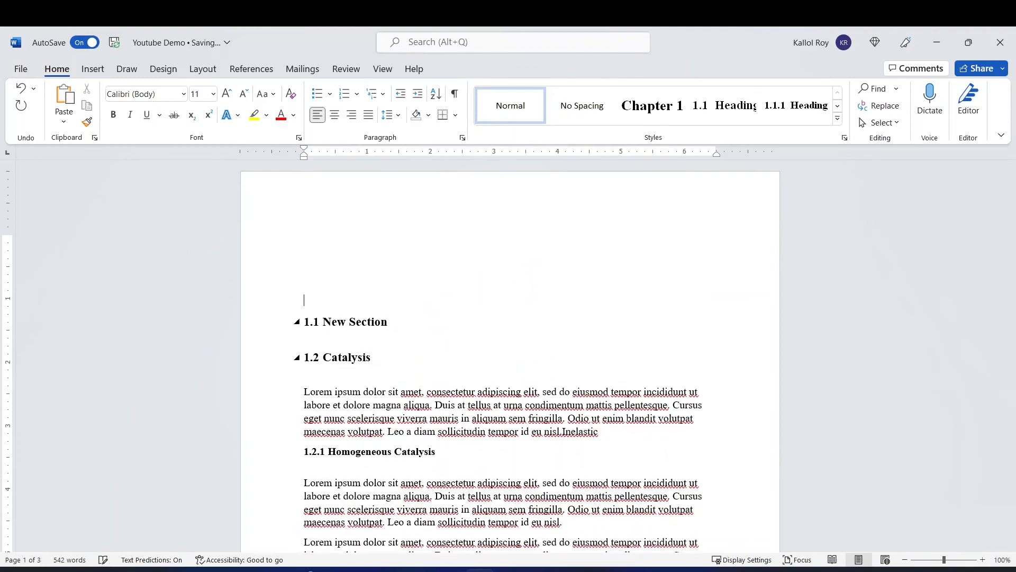
{"action": "key", "text": "ctrl+v"}
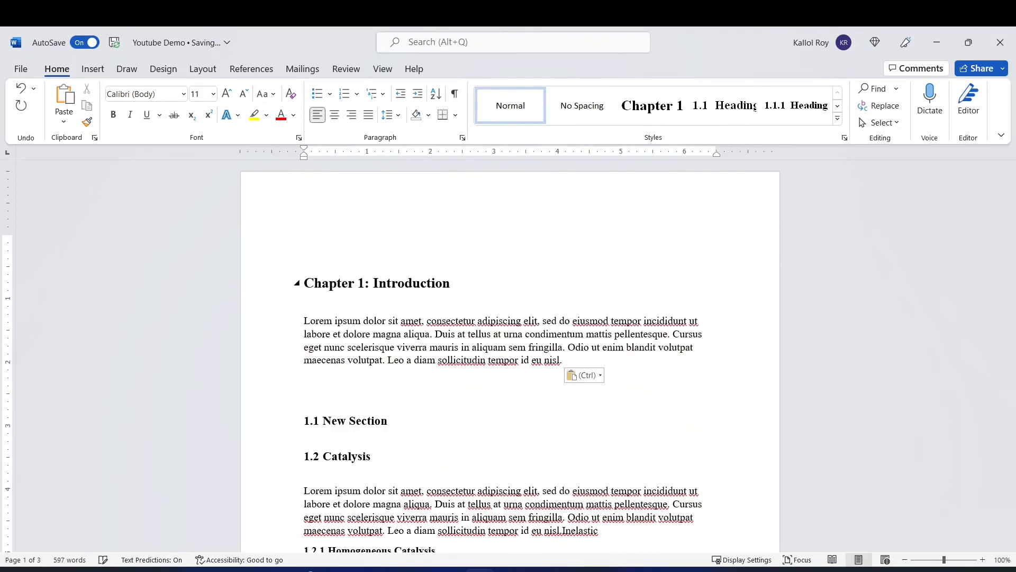
Insert the built-in Automatic Table 1 table of contents on the blank first line above the Chapter 1 heading.
{"action": "left_click", "coordinate": [305, 239]}
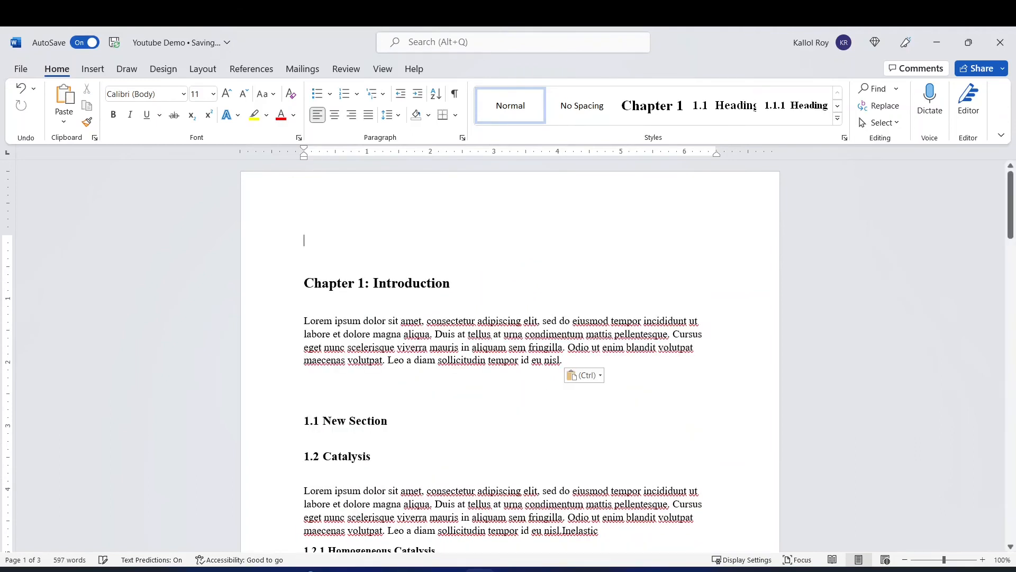
{"action": "left_click", "coordinate": [252, 69]}
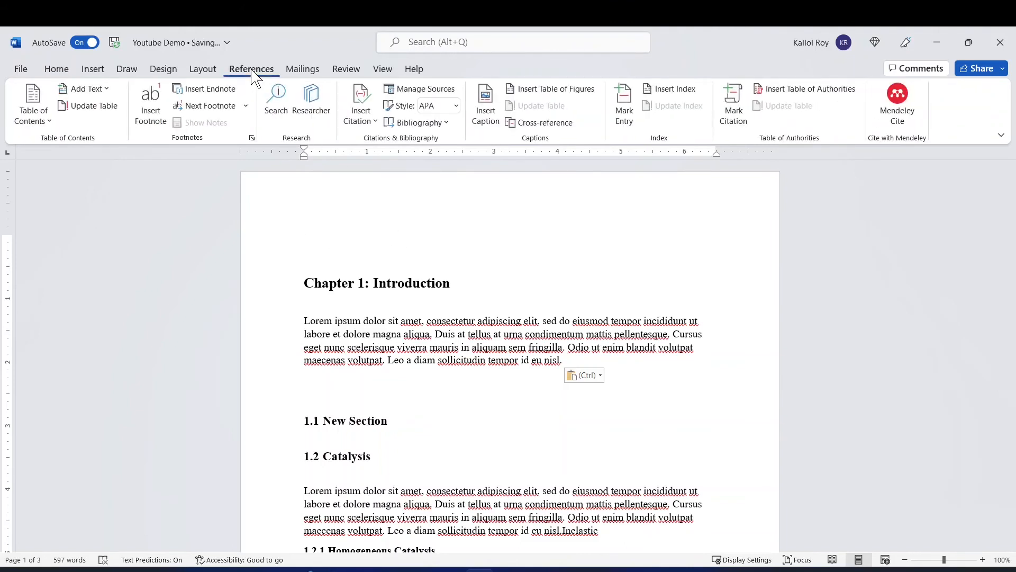
{"action": "left_click", "coordinate": [48, 123]}
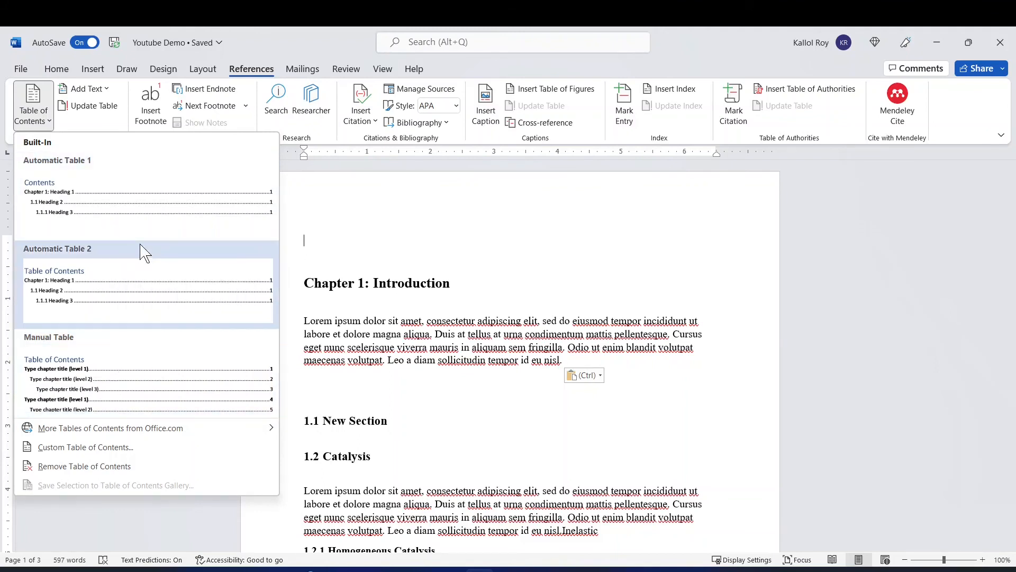
{"action": "left_click", "coordinate": [111, 212]}
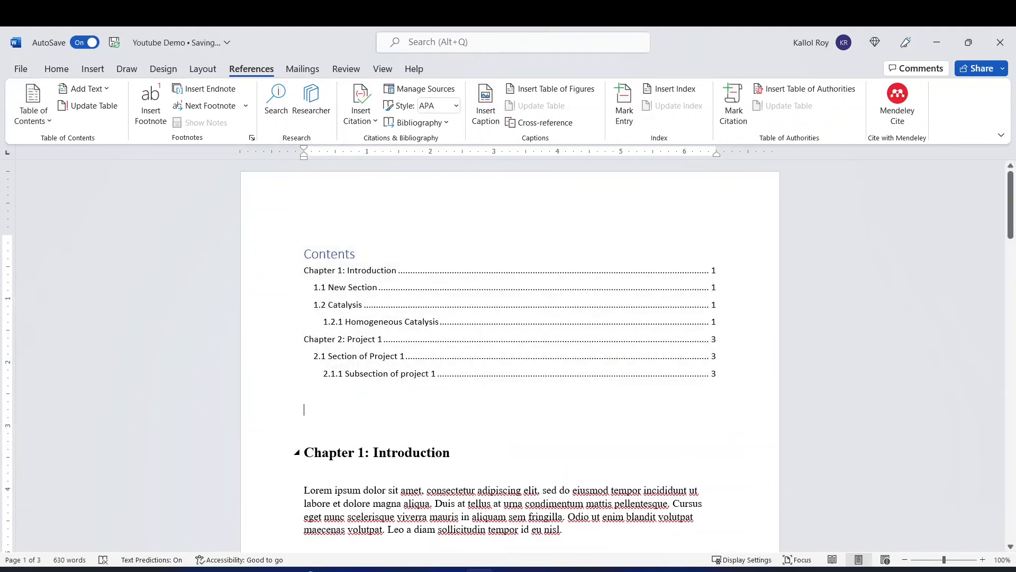